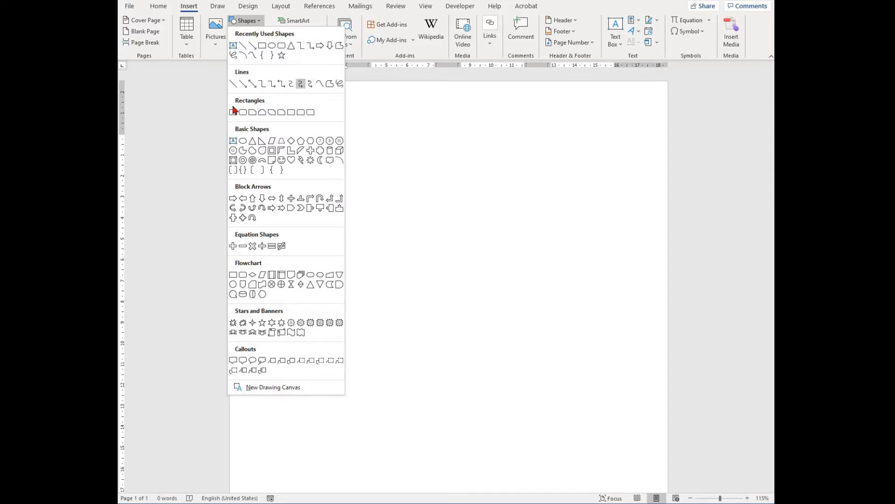
Draw a trial rectangle about 1.45 cm high and 9.77 cm wide, with a smiley face about 5.45 by 4.92 cm below it.
{"action": "left_click", "coordinate": [261, 46]}
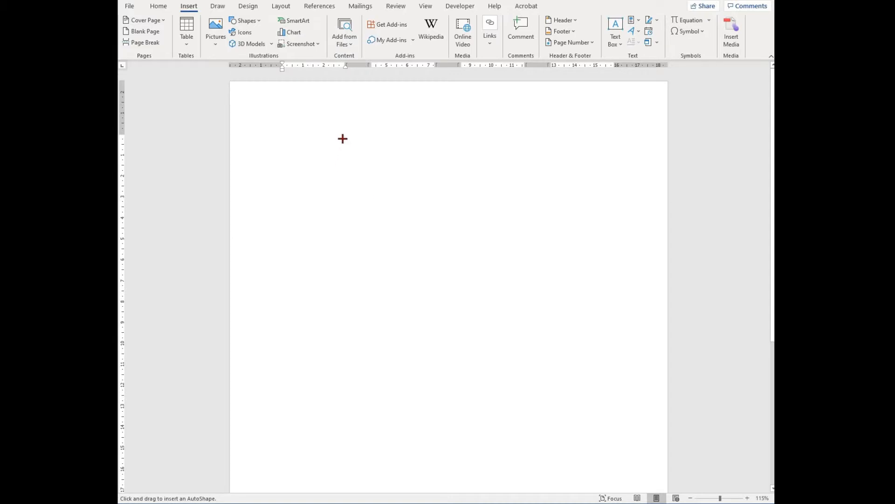
{"action": "left_click_drag", "start_coordinate": [342, 138], "coordinate": [547, 169]}
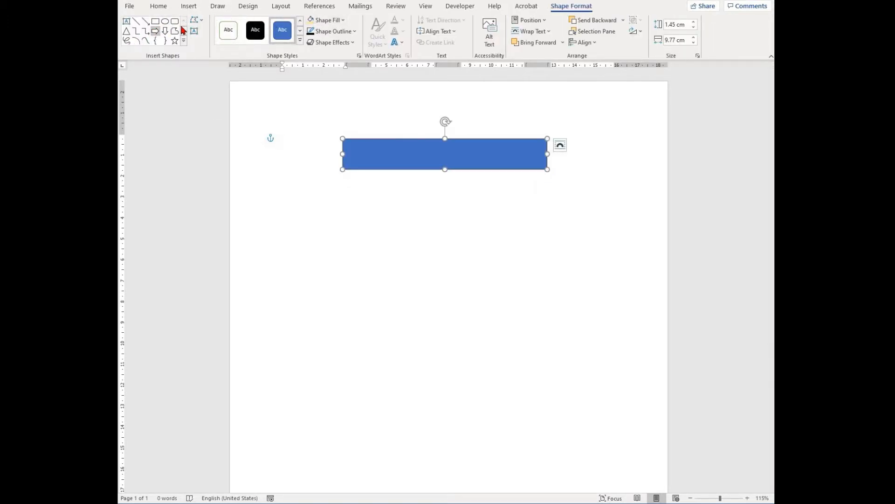
{"action": "left_click", "coordinate": [189, 6]}
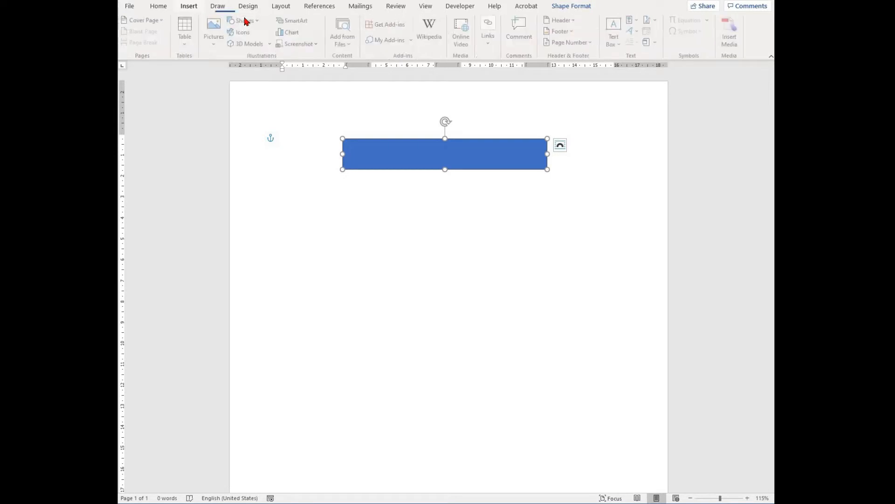
{"action": "left_click", "coordinate": [245, 20]}
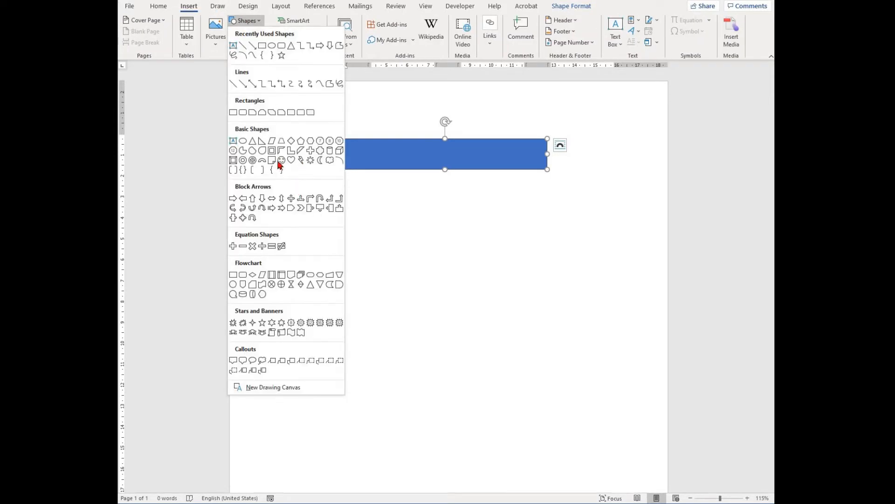
{"action": "left_click", "coordinate": [281, 160]}
{"action": "mouse_move", "coordinate": [407, 181]}
{"action": "left_mouse_down"}
{"action": "mouse_move", "coordinate": [503, 238]}
{"action": "mouse_move", "coordinate": [510, 295]}
{"action": "left_mouse_up"}
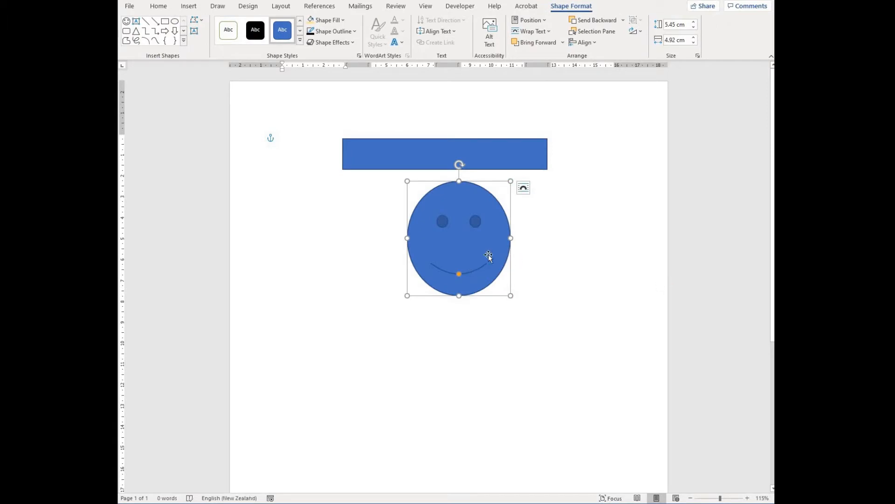
Undo the smiley face and the rectangle to empty the page.
{"action": "key", "text": "ctrl+z"}
{"action": "key", "text": "ctrl+z"}
{"action": "key", "text": "ctrl+z"}
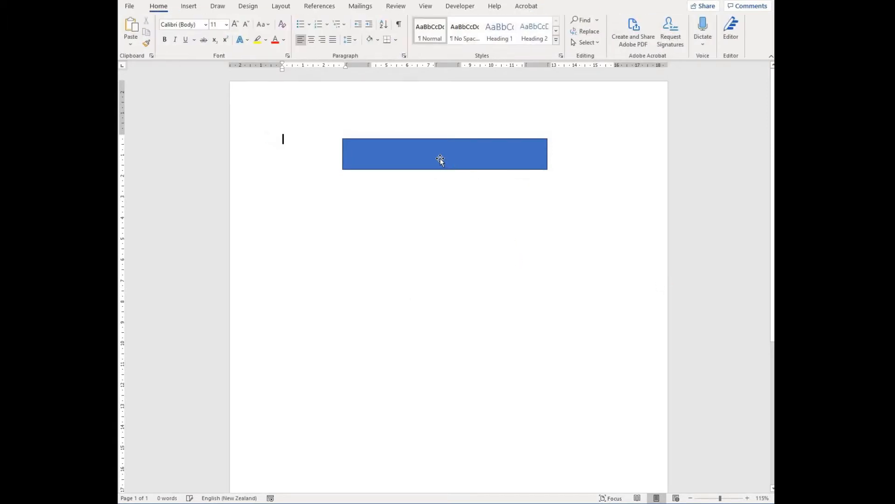
{"action": "key", "text": "ctrl+z"}
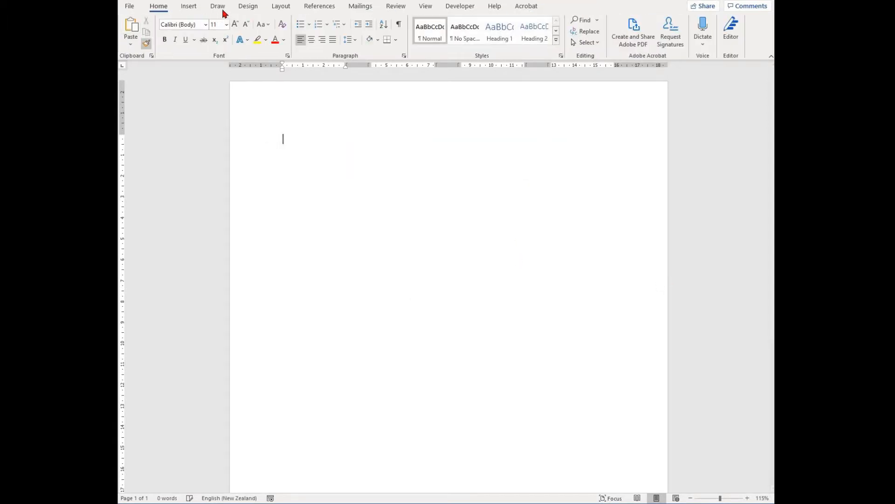
Draw a thin horizontal rectangle about 0.92 cm high and 9.17 cm wide near the top of the page.
{"action": "scroll", "coordinate": [246, 14], "scroll_direction": "down", "scroll_amount": 3}
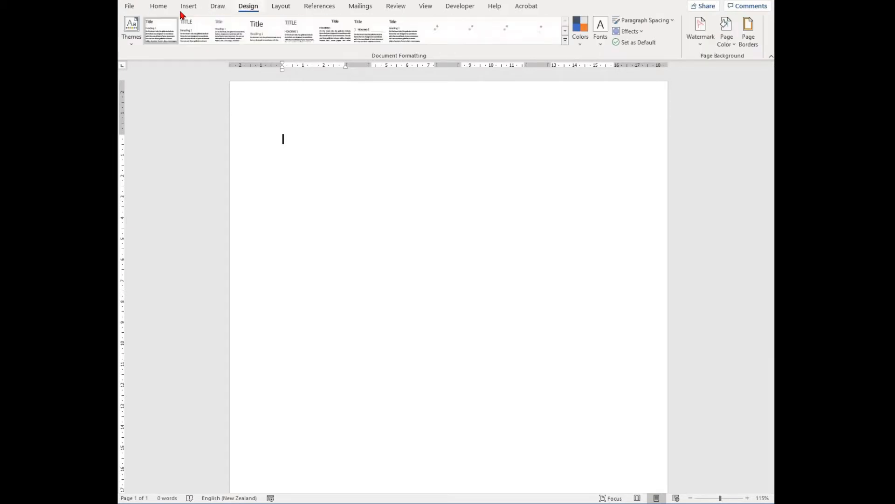
{"action": "scroll", "coordinate": [244, 28], "scroll_direction": "up", "scroll_amount": 2}
{"action": "left_click", "coordinate": [246, 22]}
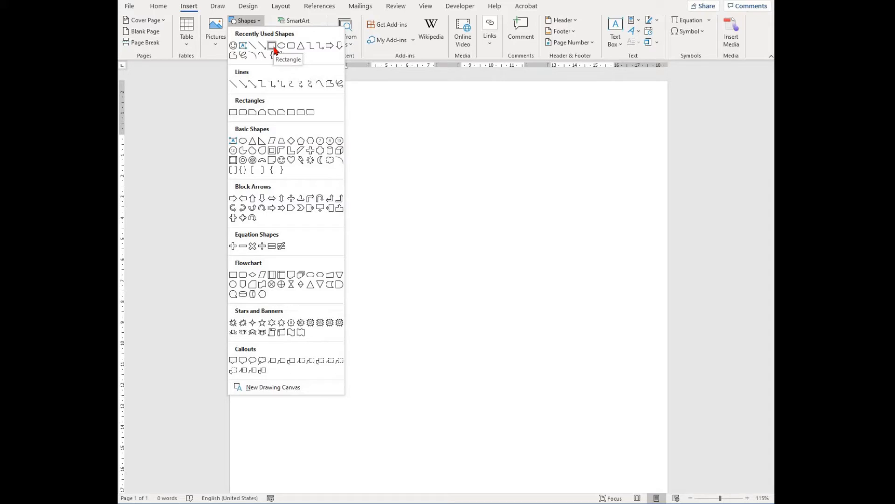
{"action": "left_click_drag", "start_coordinate": [469, 169], "coordinate": [540, 164]}
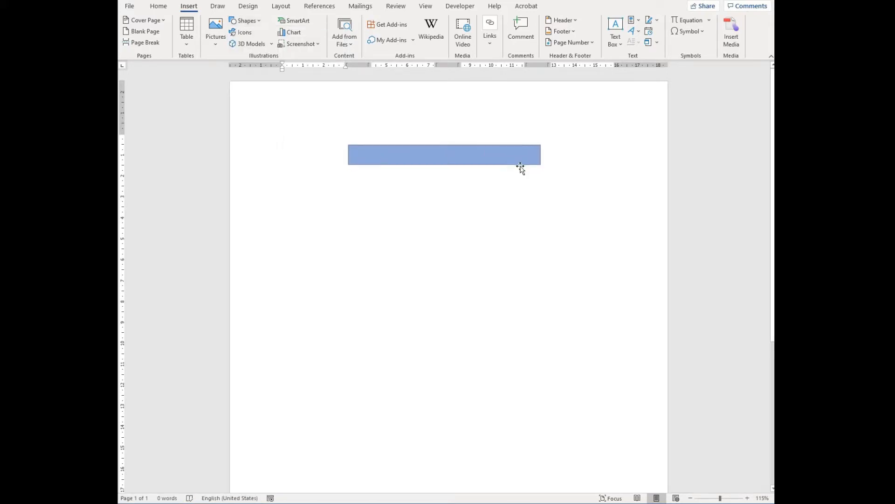
Give the rectangle a light orange fill and a black outline, and shift it slightly left.
{"action": "left_click", "coordinate": [342, 21]}
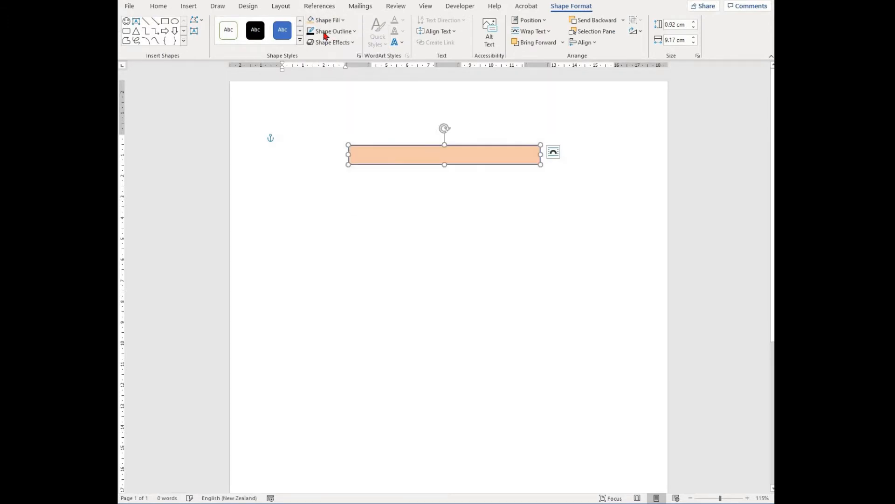
{"action": "left_click", "coordinate": [313, 31]}
{"action": "left_click_drag", "start_coordinate": [474, 153], "coordinate": [471, 154]}
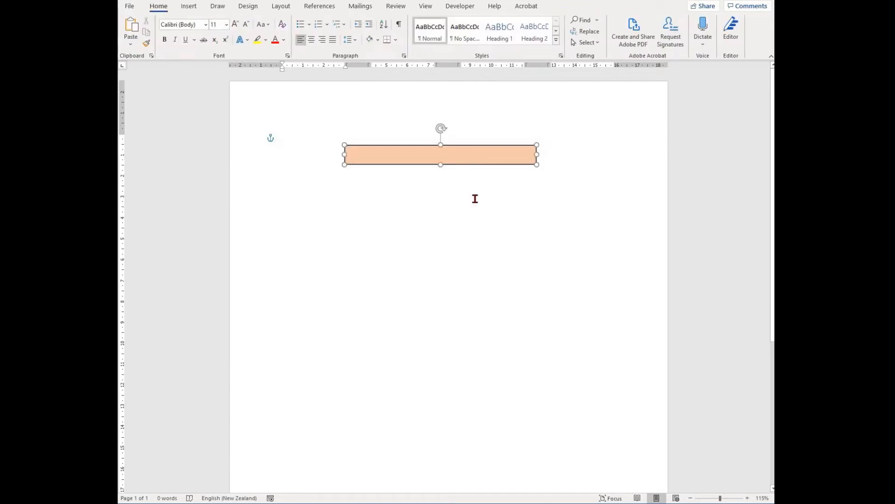
Duplicate the orange rectangle and place the copy directly below the original, leaving a gap between them.
{"action": "right_click", "coordinate": [464, 156]}
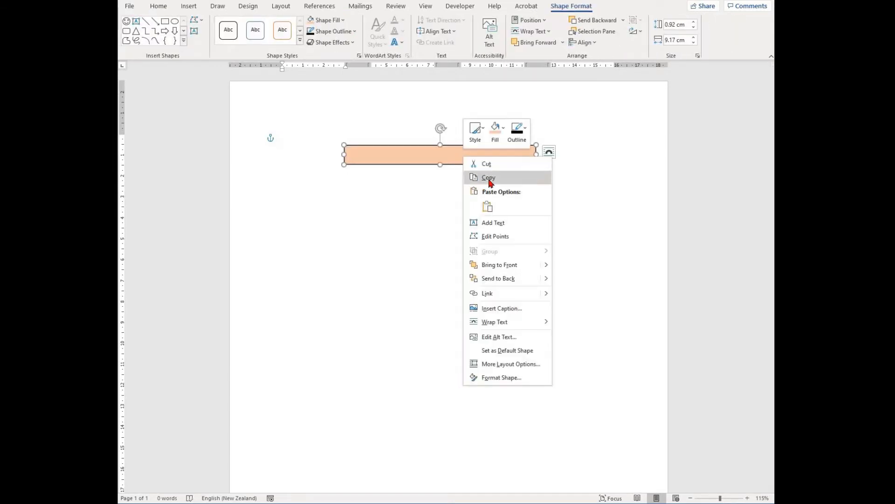
{"action": "right_click", "coordinate": [430, 272]}
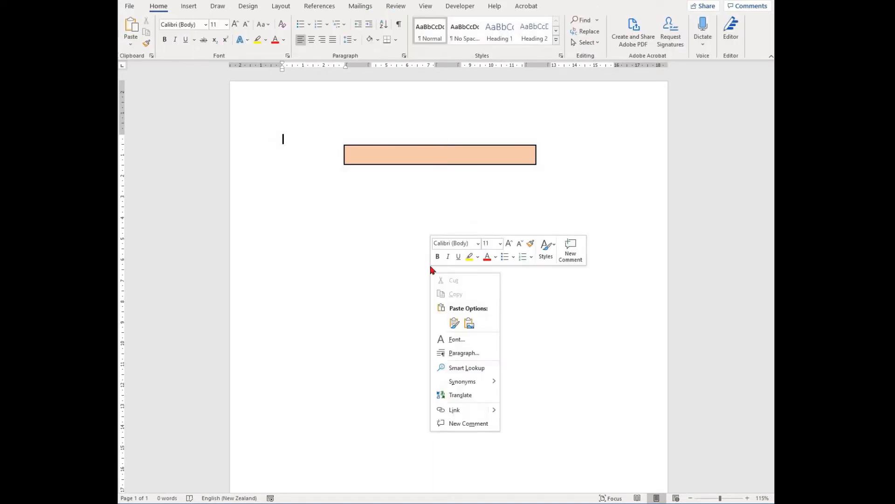
{"action": "left_click", "coordinate": [457, 322]}
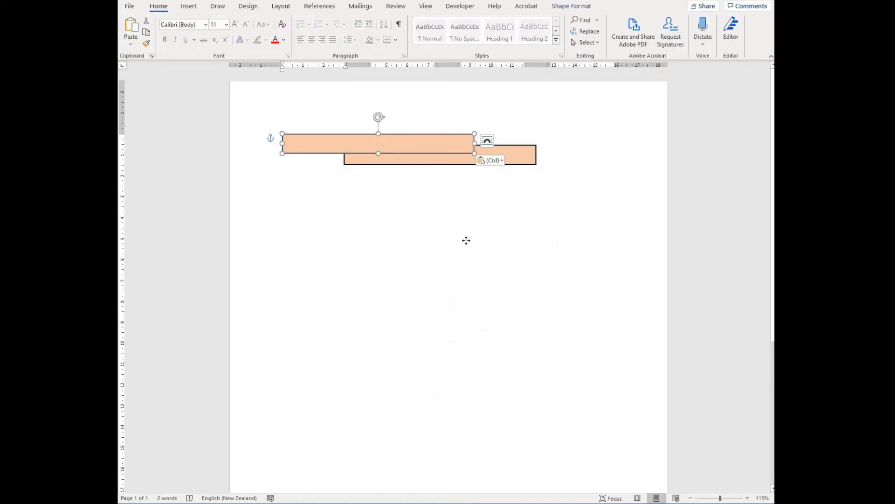
{"action": "left_click_drag", "start_coordinate": [466, 240], "coordinate": [463, 241]}
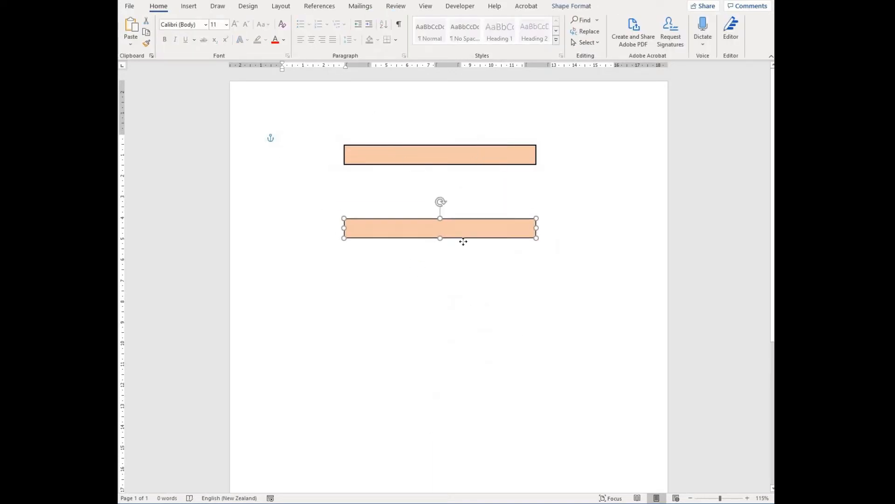
{"action": "left_click", "coordinate": [552, 227]}
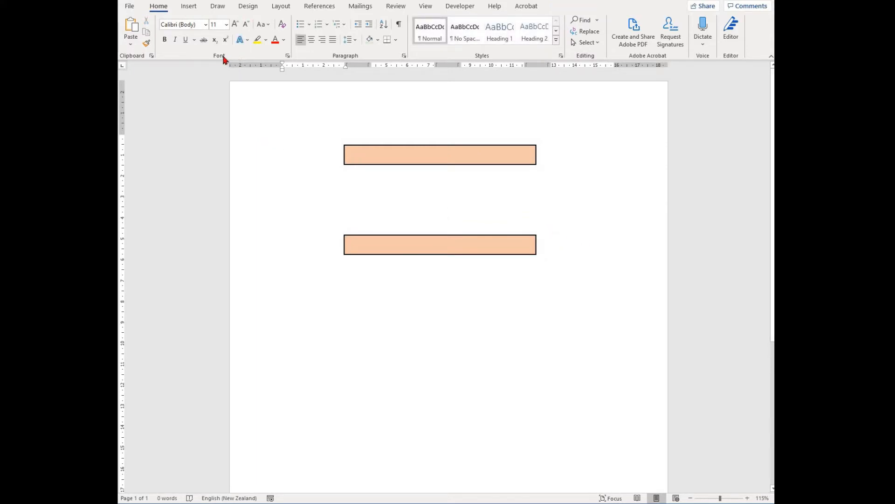
Draw a thin rounded rectangle about 0.37 cm high and 5.52 cm wide just above the right part of the lower orange bar.
{"action": "left_click", "coordinate": [189, 6]}
{"action": "left_click", "coordinate": [252, 21]}
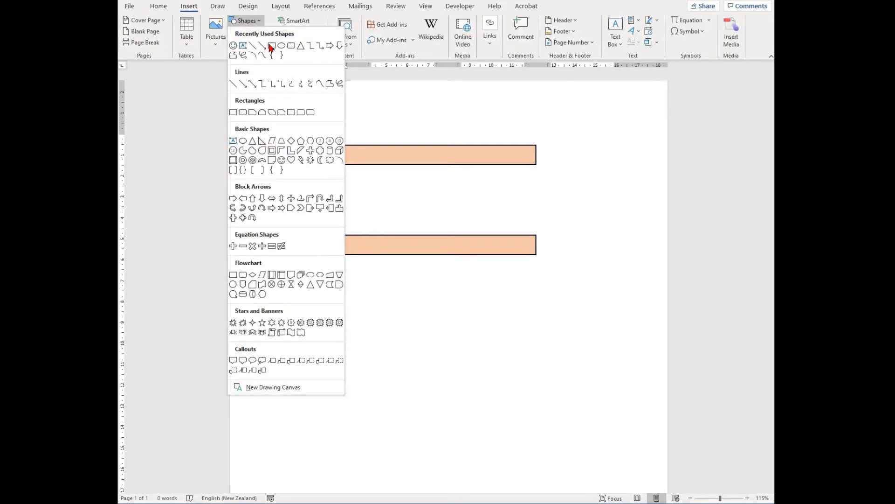
{"action": "left_click", "coordinate": [290, 46]}
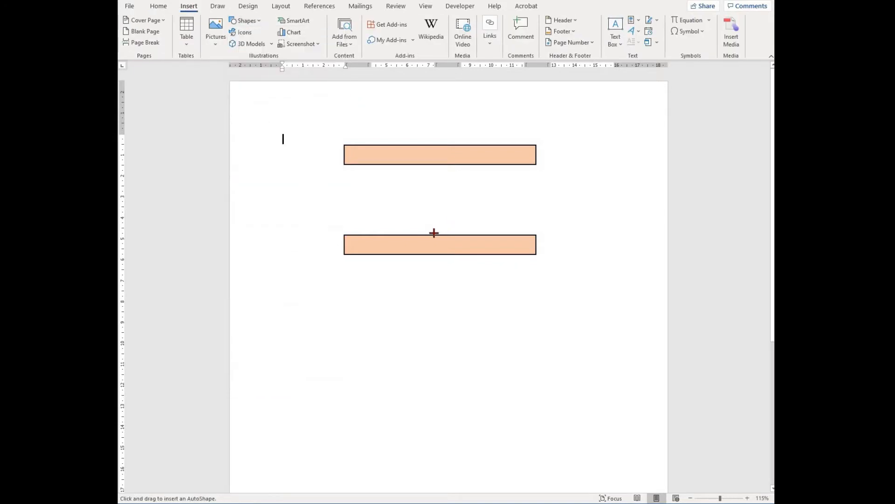
{"action": "left_click_drag", "start_coordinate": [430, 233], "coordinate": [545, 224]}
{"action": "left_click", "coordinate": [435, 230]}
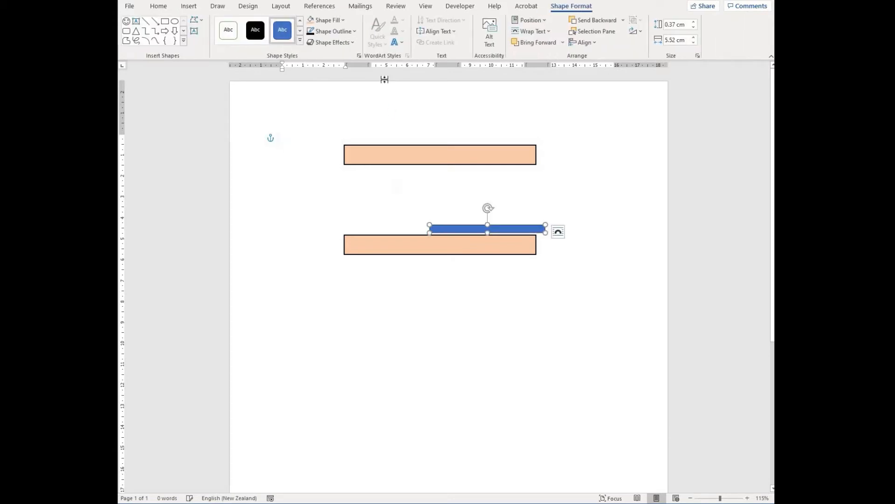
Fill the rounded rectangle with the custom pink colour #EEA4EA.
{"action": "left_click", "coordinate": [343, 21]}
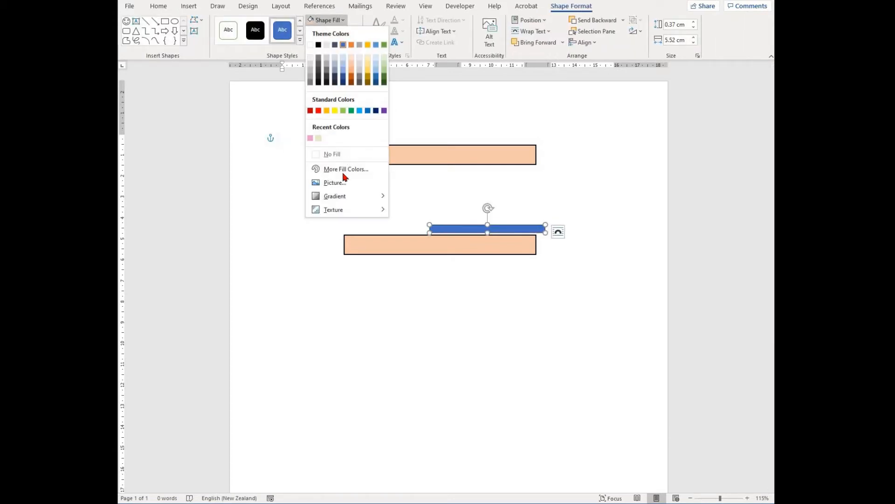
{"action": "left_click", "coordinate": [344, 172]}
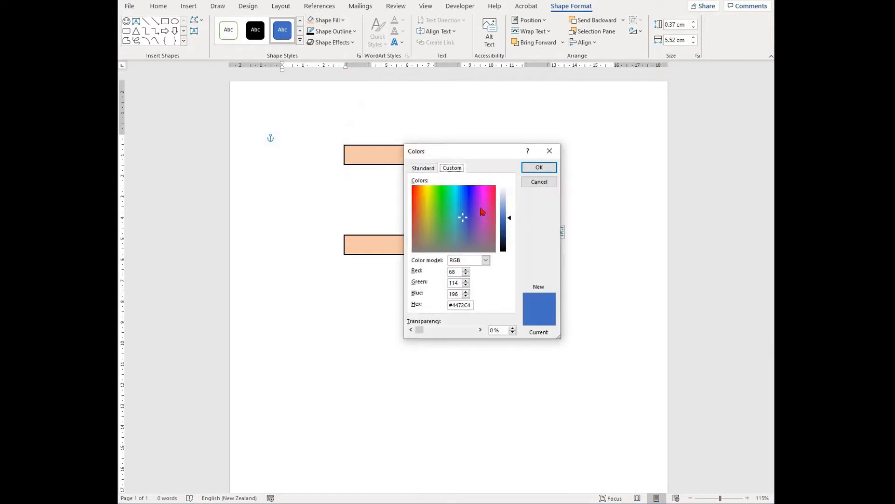
{"action": "left_click", "coordinate": [482, 206]}
{"action": "left_click", "coordinate": [507, 198]}
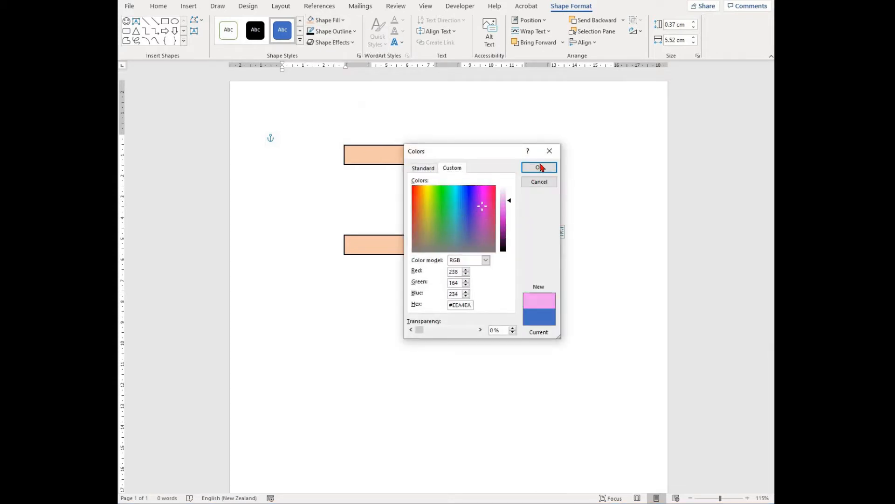
{"action": "left_click", "coordinate": [540, 167]}
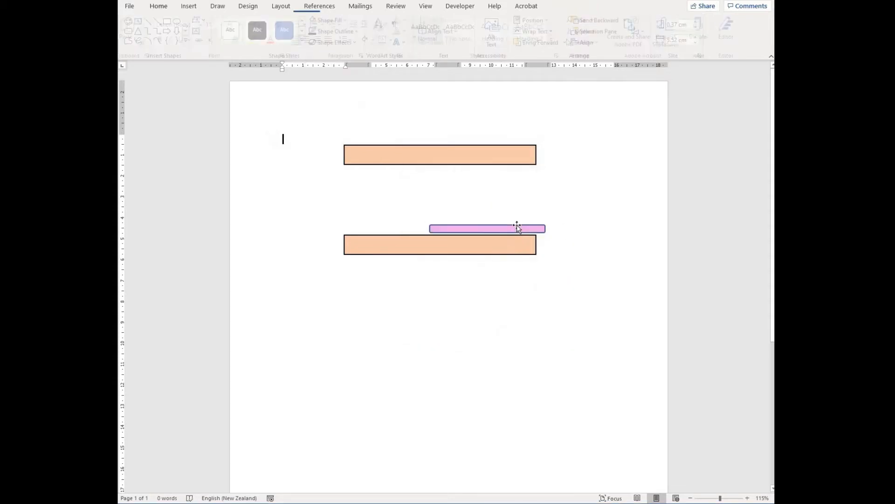
Copy the pink rounded bar and paste three duplicates of it.
{"action": "key", "text": "ctrl+c"}
{"action": "left_click", "coordinate": [391, 282]}
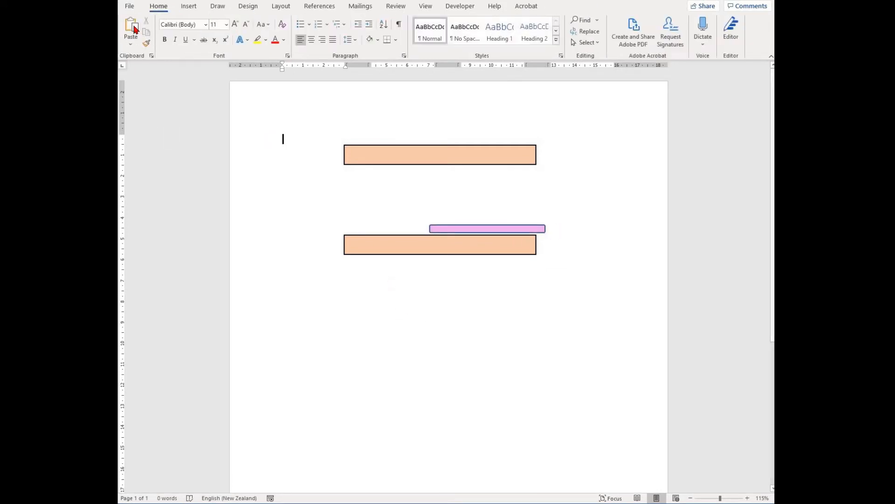
{"action": "left_click", "coordinate": [134, 28]}
{"action": "left_click", "coordinate": [134, 28]}
{"action": "left_click", "coordinate": [134, 28]}
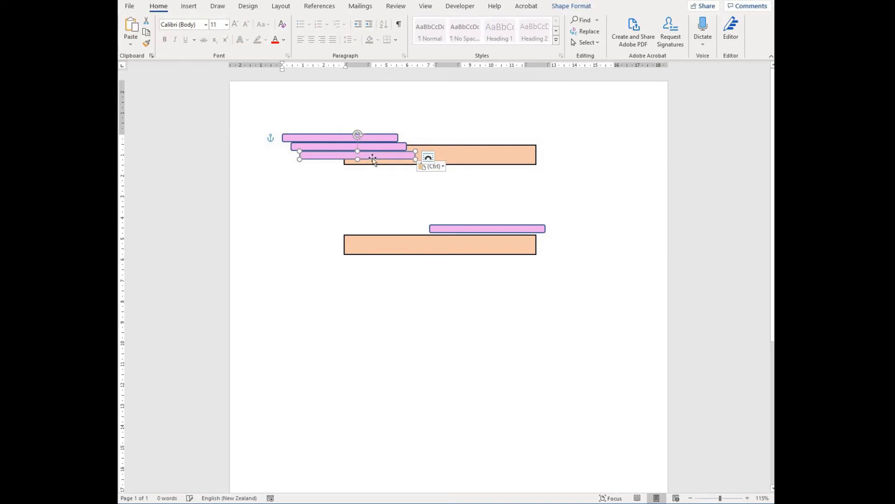
Arrange the pasted pink bars with the original as two side-by-side stacks of two above the lower orange bar.
{"action": "mouse_move", "coordinate": [382, 228]}
{"action": "left_mouse_down"}
{"action": "mouse_move", "coordinate": [392, 218]}
{"action": "mouse_move", "coordinate": [382, 228]}
{"action": "left_mouse_up"}
{"action": "left_click_drag", "start_coordinate": [368, 147], "coordinate": [507, 222]}
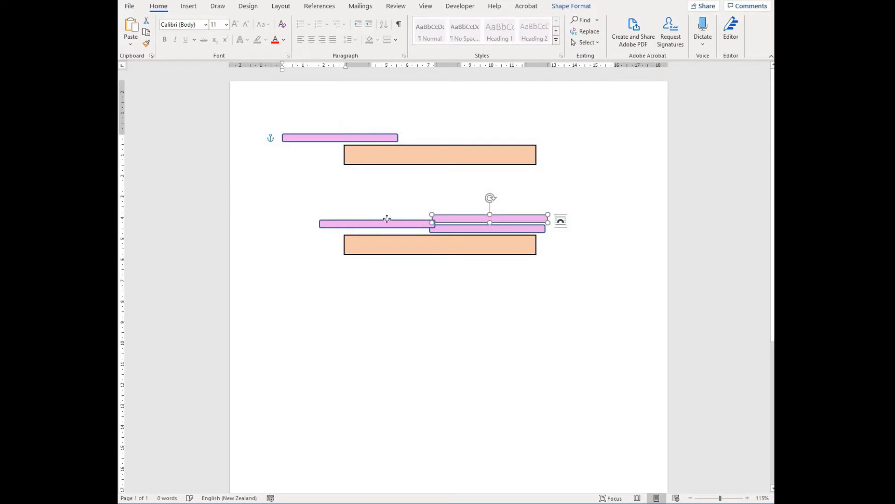
{"action": "left_click_drag", "start_coordinate": [345, 140], "coordinate": [386, 220]}
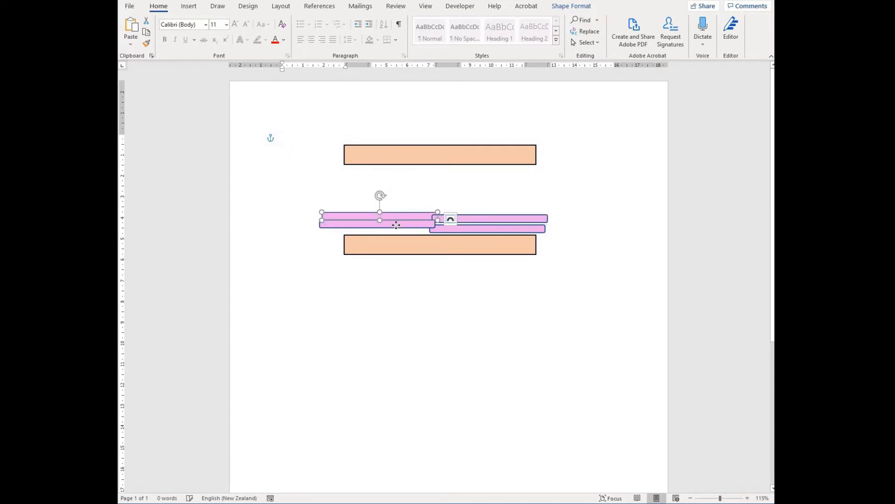
{"action": "left_click", "coordinate": [395, 226]}
{"action": "key", "text": "Down"}
{"action": "key", "text": "Right"}
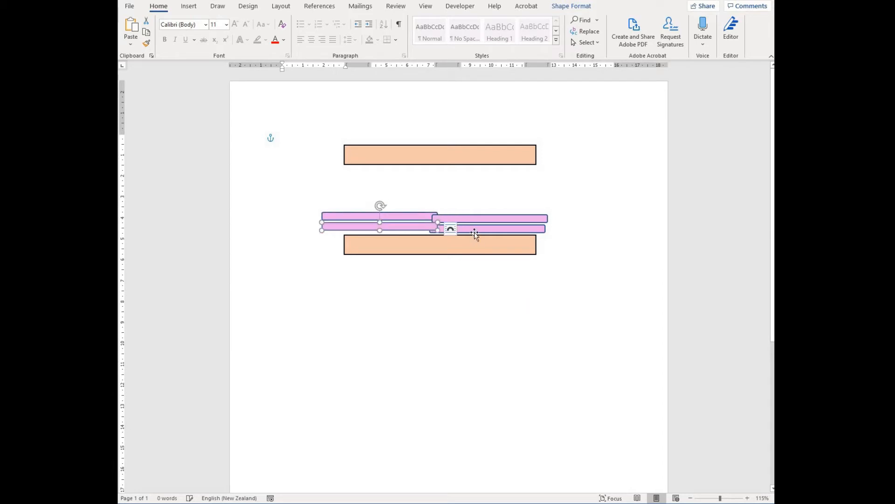
{"action": "key", "text": "Escape"}
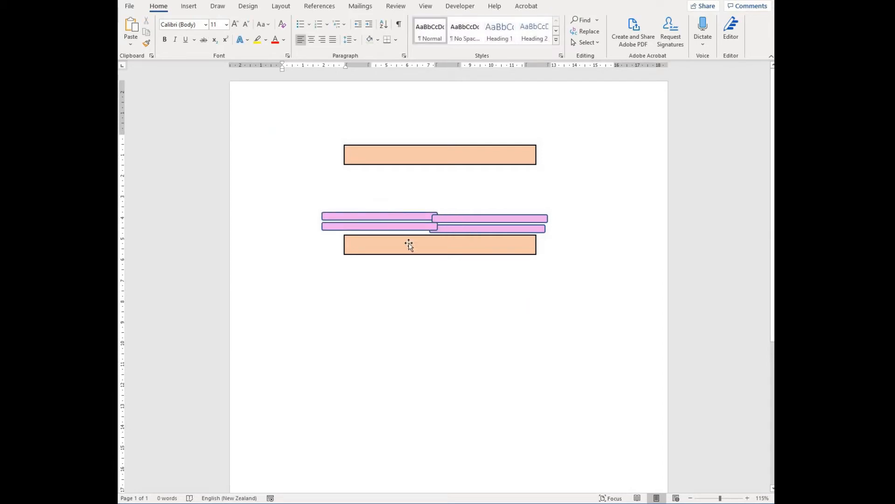
Select all four pink rounded bars above the lower orange bar and group them.
{"action": "left_click", "coordinate": [404, 227]}
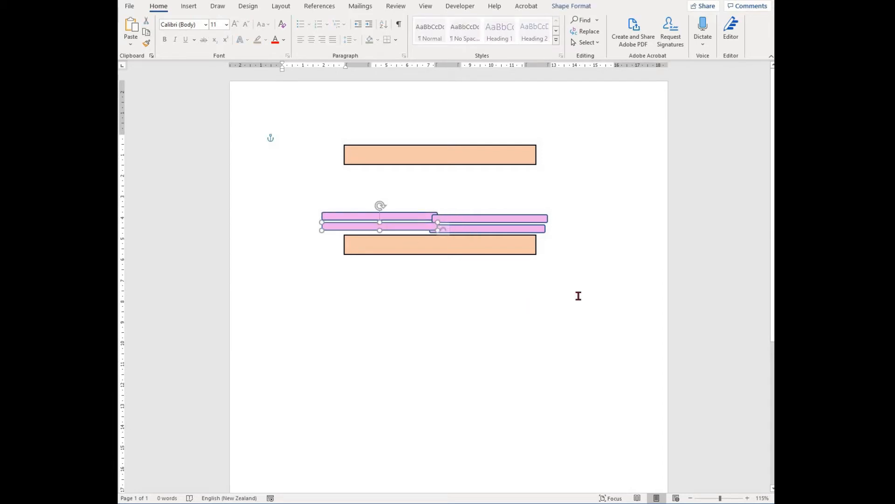
{"action": "left_click", "coordinate": [404, 214], "text": "shift"}
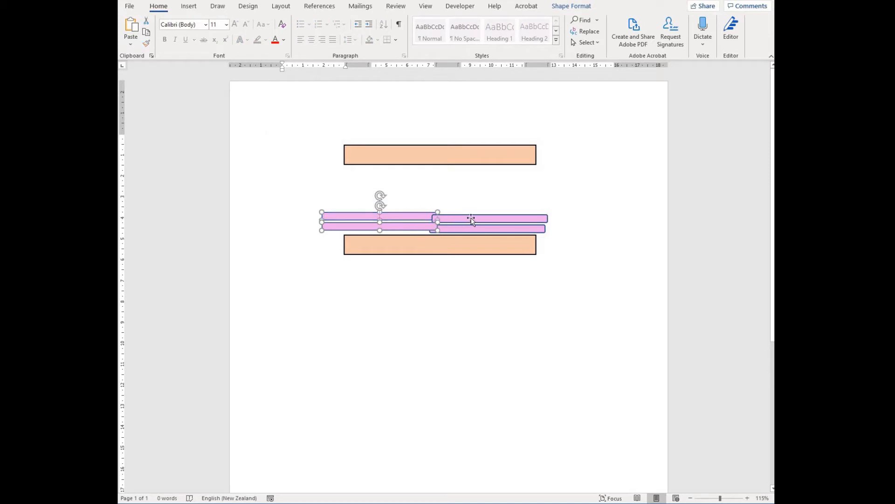
{"action": "left_click", "coordinate": [471, 219], "text": "shift"}
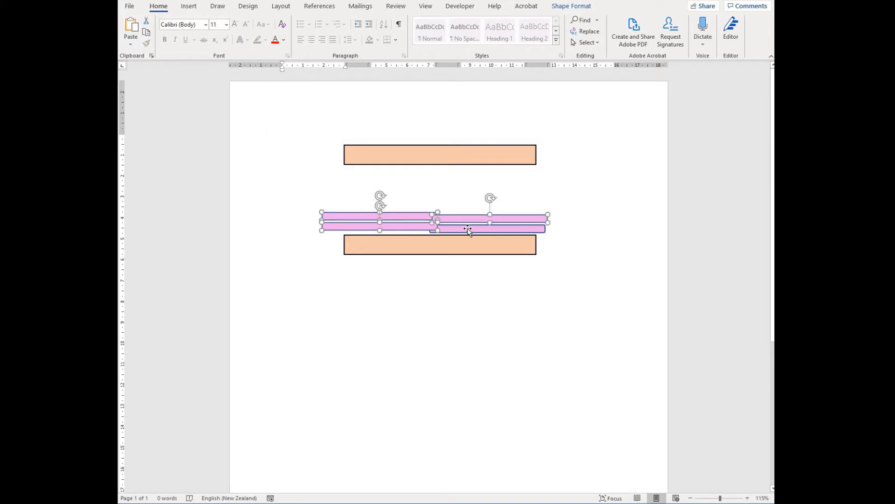
{"action": "left_click", "coordinate": [468, 230], "text": "shift"}
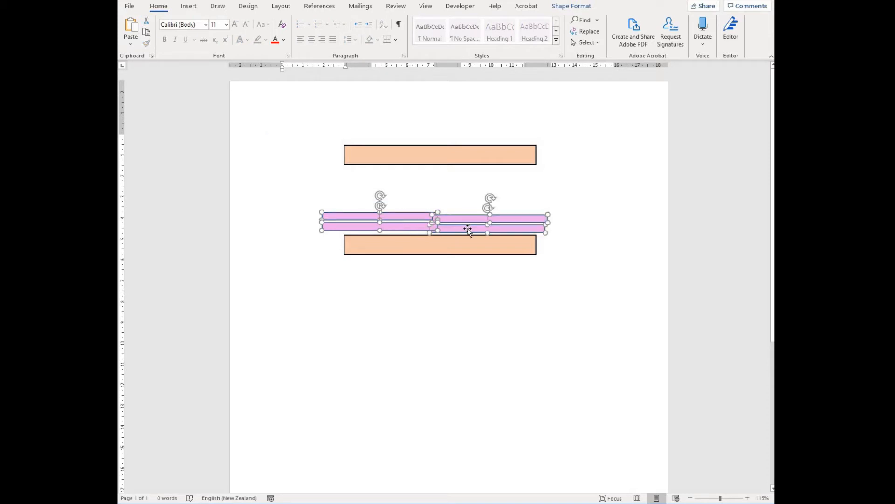
{"action": "left_click", "coordinate": [577, 9]}
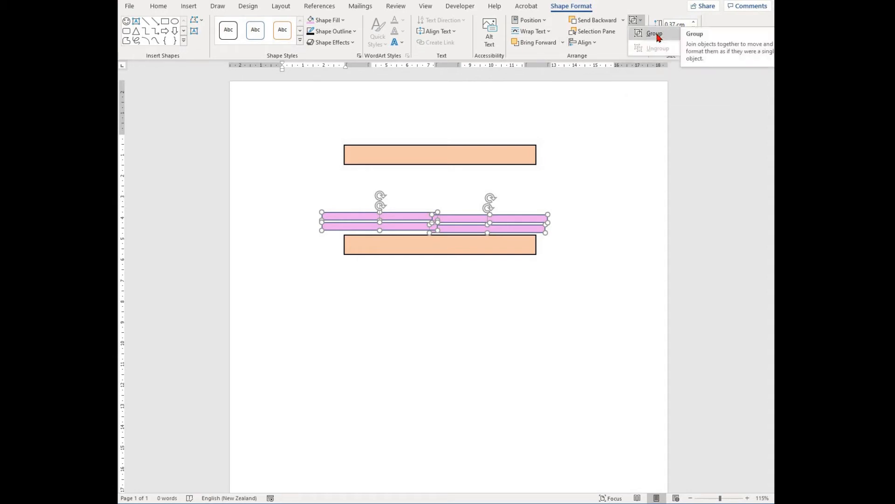
{"action": "left_click", "coordinate": [654, 34]}
Move the pink group slightly down and across so it sits centred on the lower orange bar.
{"action": "left_click", "coordinate": [493, 233]}
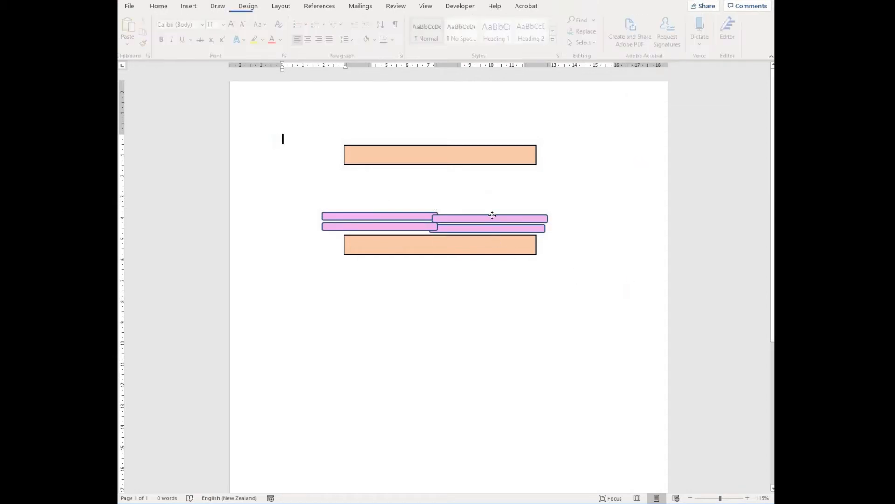
{"action": "left_click_drag", "start_coordinate": [477, 231], "coordinate": [513, 218]}
{"action": "left_click", "coordinate": [543, 268]}
{"action": "left_click", "coordinate": [546, 315]}
Draw a thin rectangle about 0.16 cm high and 10.9 cm wide just above the pink bars and fill it dark green.
{"action": "left_click", "coordinate": [190, 7]}
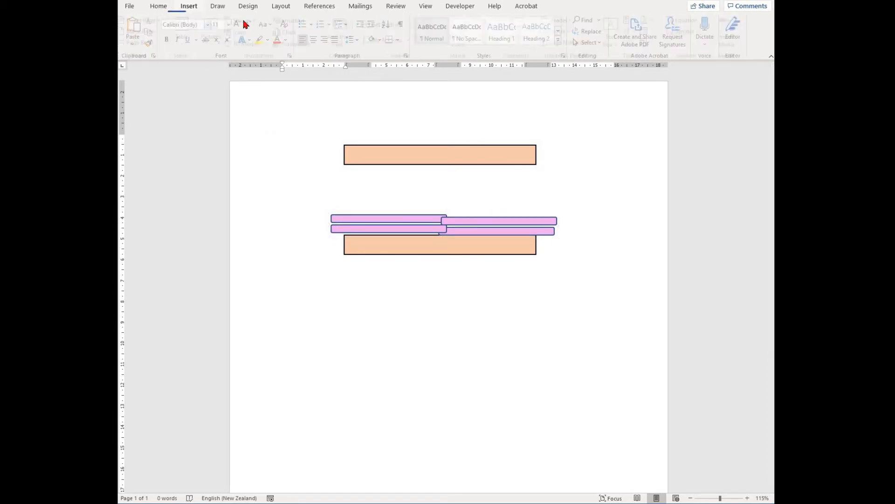
{"action": "left_click", "coordinate": [270, 46]}
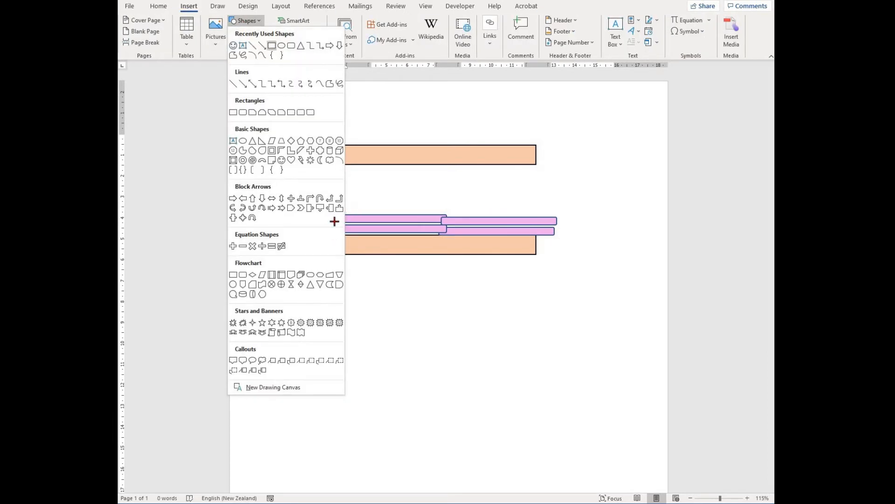
{"action": "left_click_drag", "start_coordinate": [326, 204], "coordinate": [537, 212]}
{"action": "left_click", "coordinate": [327, 20]}
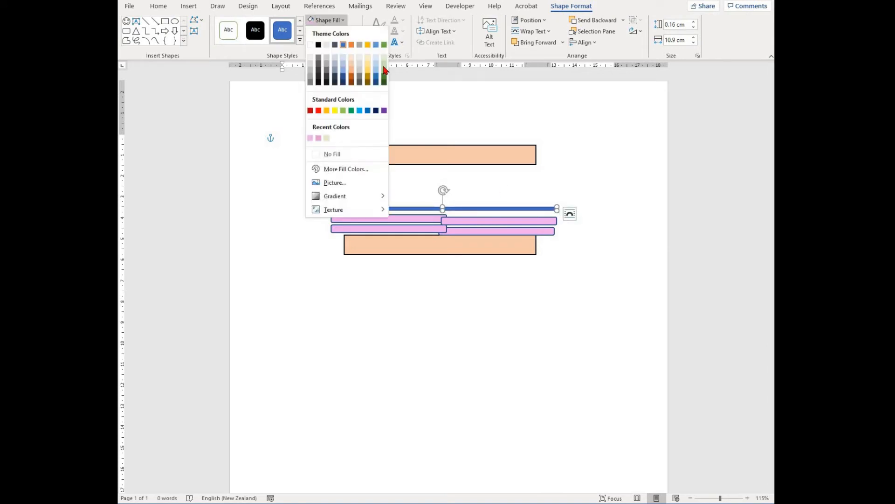
{"action": "left_click", "coordinate": [384, 76]}
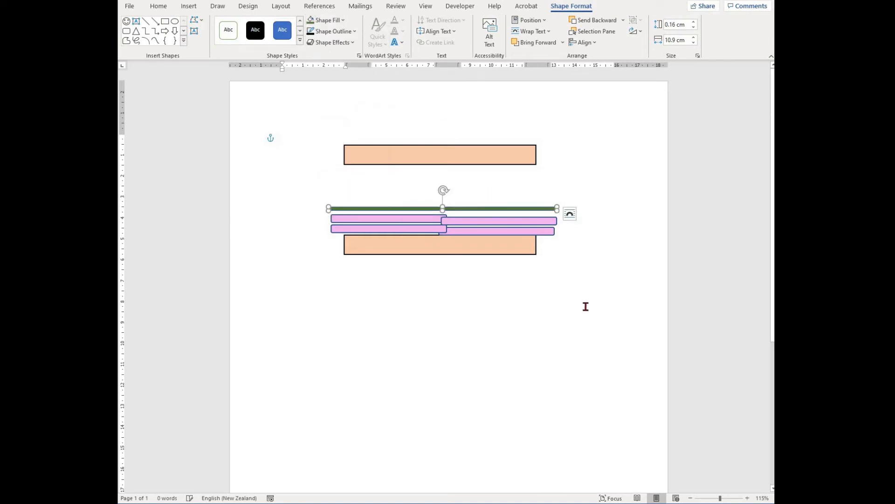
Copy the thin dark green bar and paste three duplicates of it.
{"action": "key", "text": "ctrl+c"}
{"action": "key", "text": "ctrl+v"}
{"action": "key", "text": "ctrl+v"}
{"action": "key", "text": "ctrl+v"}
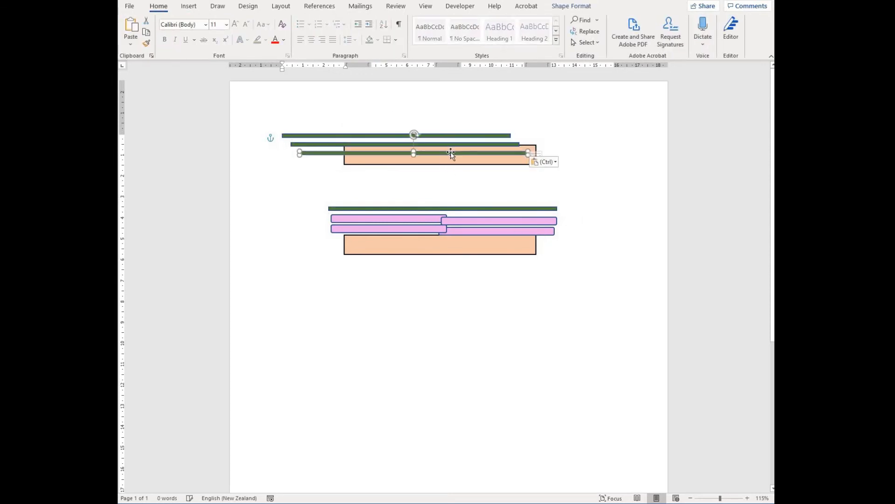
Stack the three pasted green bars, slightly staggered, with the original above the pink bars.
{"action": "left_click_drag", "start_coordinate": [475, 198], "coordinate": [477, 205]}
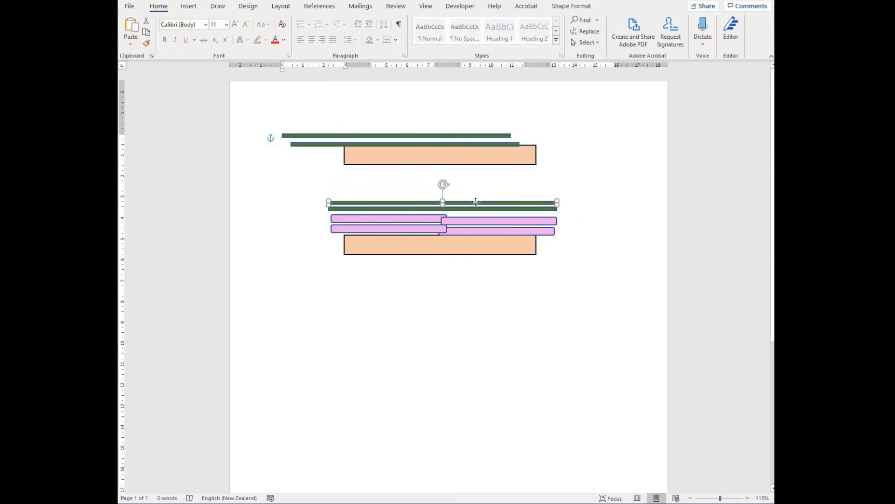
{"action": "left_click_drag", "start_coordinate": [498, 200], "coordinate": [492, 201]}
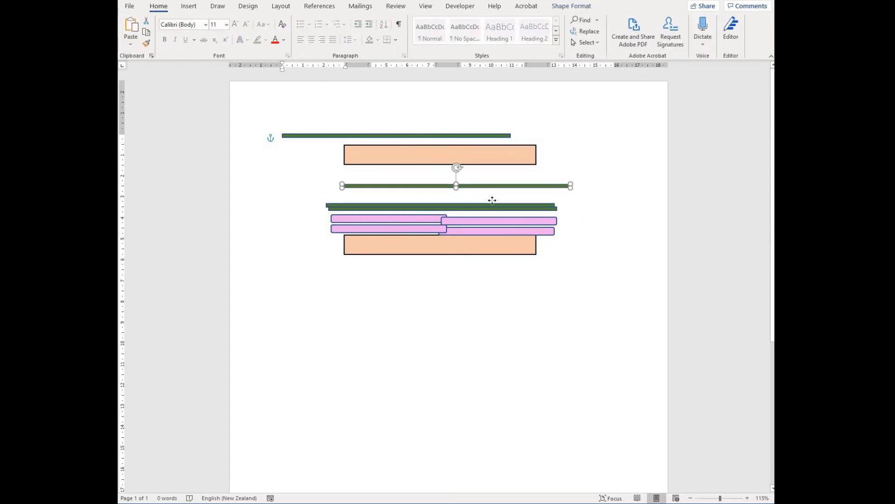
{"action": "left_click_drag", "start_coordinate": [454, 136], "coordinate": [452, 175]}
{"action": "left_click_drag", "start_coordinate": [484, 136], "coordinate": [525, 199]}
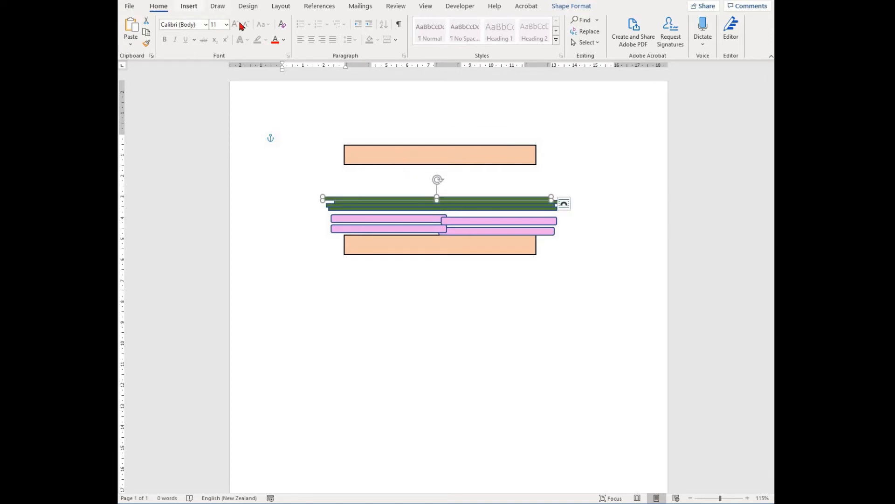
Draw a short dark green rectangle about 0.21 cm high and 1.59 cm wide and place it tilted upward over the green stack's right end.
{"action": "left_click", "coordinate": [193, 8]}
{"action": "left_click", "coordinate": [246, 20]}
{"action": "left_click", "coordinate": [272, 45]}
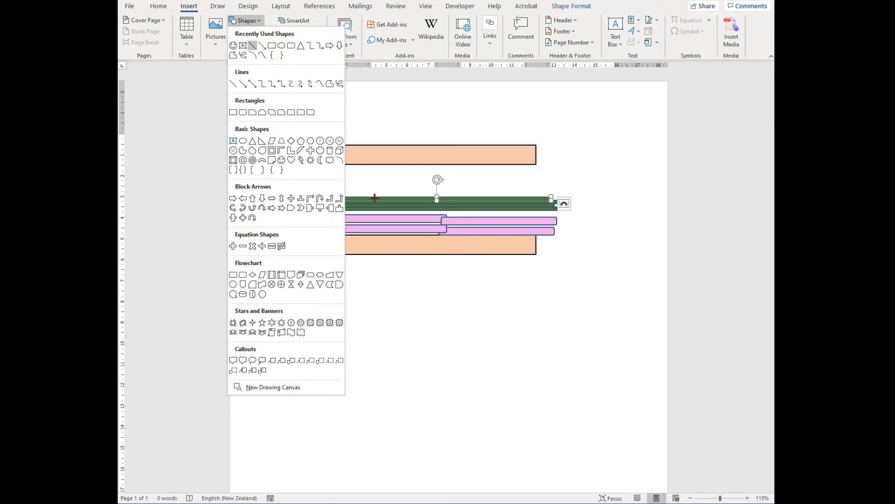
{"action": "mouse_move", "coordinate": [463, 339]}
{"action": "left_mouse_down"}
{"action": "mouse_move", "coordinate": [490, 315]}
{"action": "mouse_move", "coordinate": [497, 332]}
{"action": "left_mouse_up"}
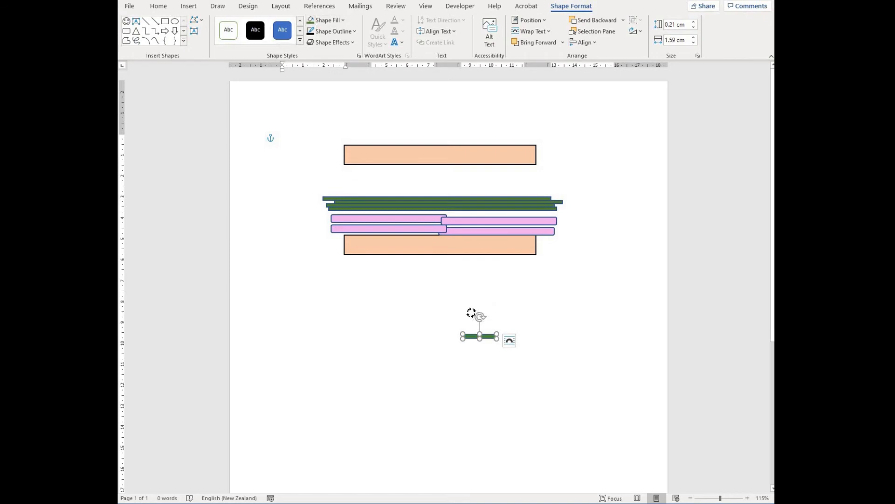
{"action": "left_click_drag", "start_coordinate": [471, 313], "coordinate": [552, 201]}
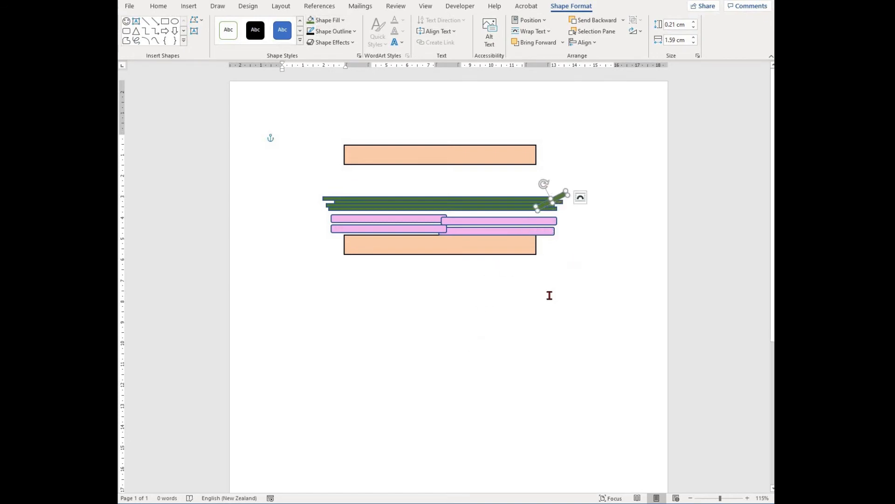
Paste two copies of the short tilted green piece at the stack's left end, rotating one to form a V-shaped frill.
{"action": "left_click", "coordinate": [286, 138]}
{"action": "key", "text": "ctrl+v"}
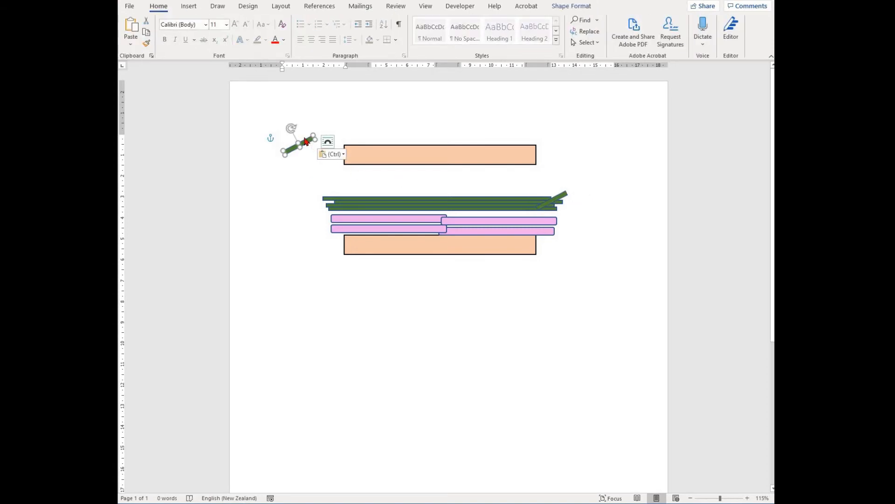
{"action": "left_click_drag", "start_coordinate": [298, 145], "coordinate": [330, 208]}
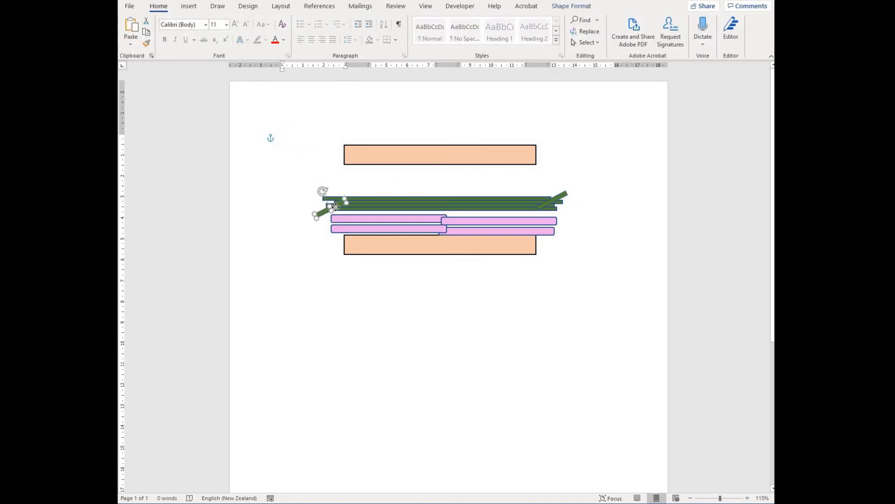
{"action": "left_click", "coordinate": [303, 140]}
{"action": "key", "text": "ctrl+v"}
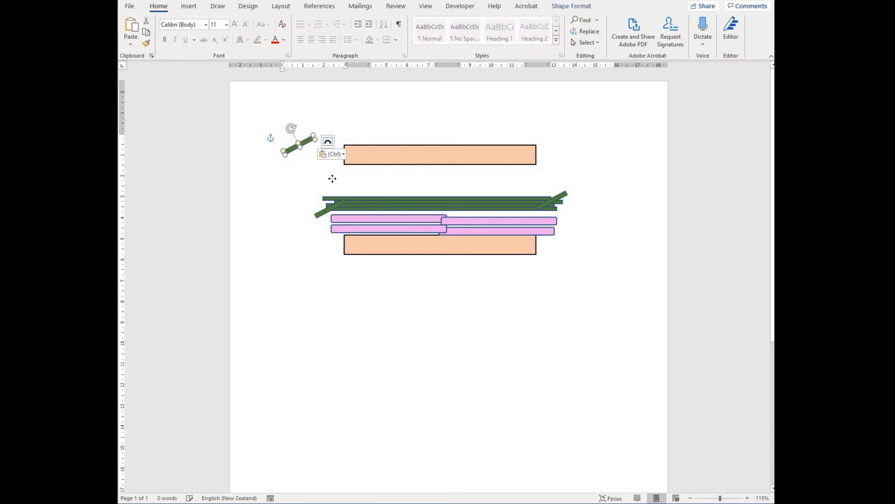
{"action": "left_click_drag", "start_coordinate": [336, 198], "coordinate": [330, 206]}
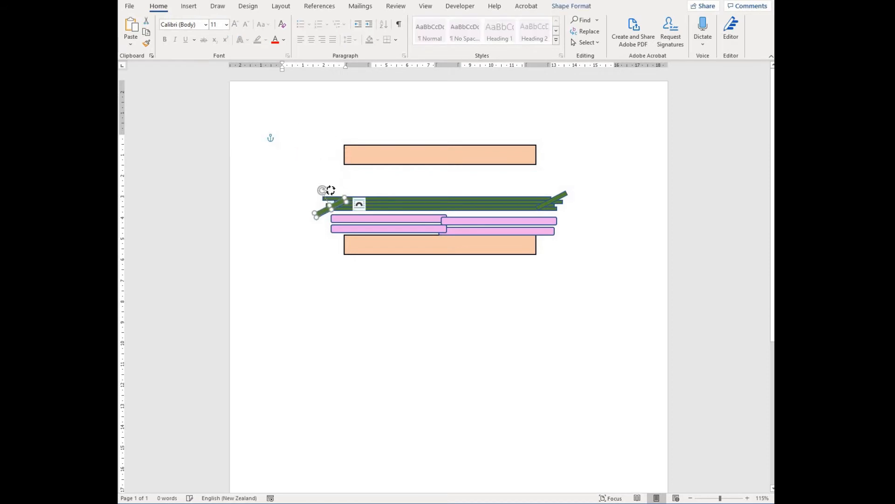
{"action": "left_click_drag", "start_coordinate": [338, 209], "coordinate": [339, 203]}
Paste another short green piece, tilt it downward, and place it at the stack's right end to complete the frill.
{"action": "left_click", "coordinate": [281, 138]}
{"action": "key", "text": "ctrl+v"}
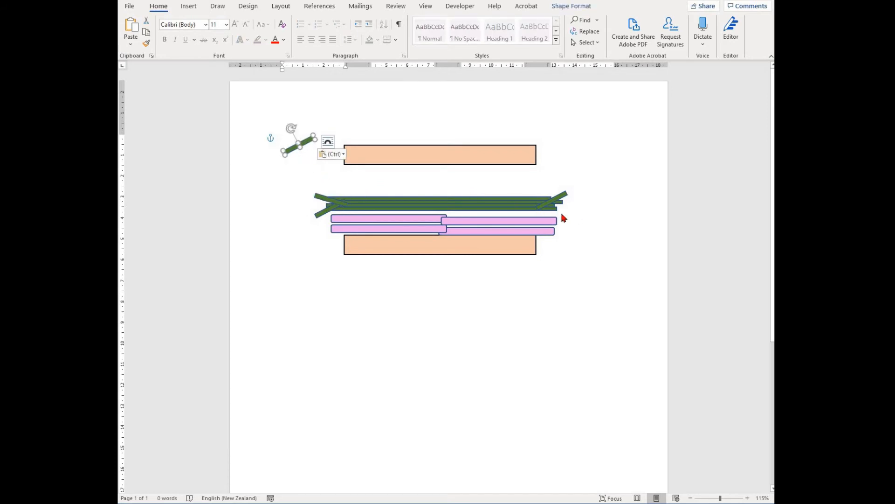
{"action": "left_click_drag", "start_coordinate": [299, 145], "coordinate": [553, 204]}
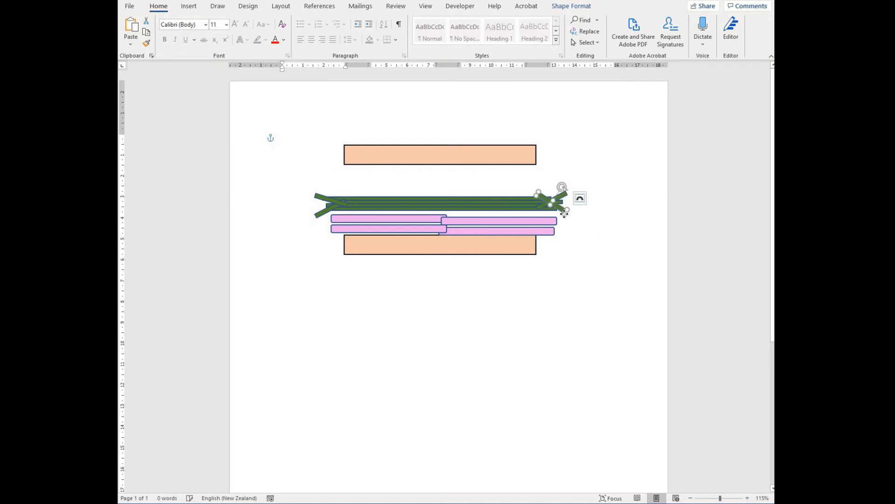
{"action": "left_click_drag", "start_coordinate": [563, 211], "coordinate": [565, 218]}
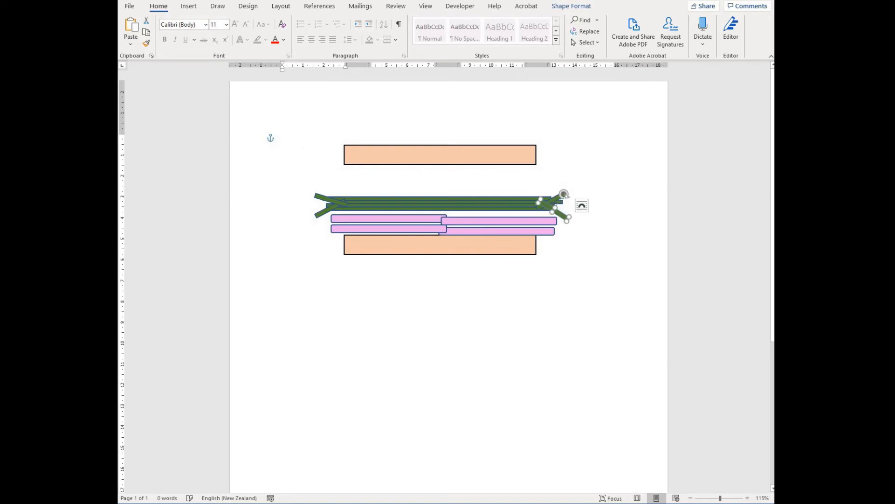
Select the short tilted green pieces together with the long green bars and group them.
{"action": "left_click", "coordinate": [319, 213]}
{"action": "left_click", "coordinate": [318, 198], "text": "shift"}
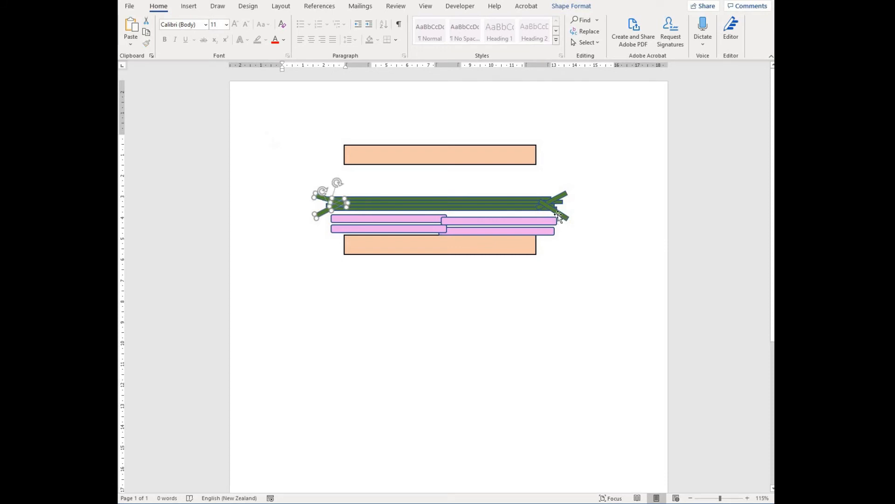
{"action": "left_click", "coordinate": [555, 199], "text": "shift"}
{"action": "scroll", "coordinate": [439, 210], "scroll_direction": "up", "scroll_amount": 8}
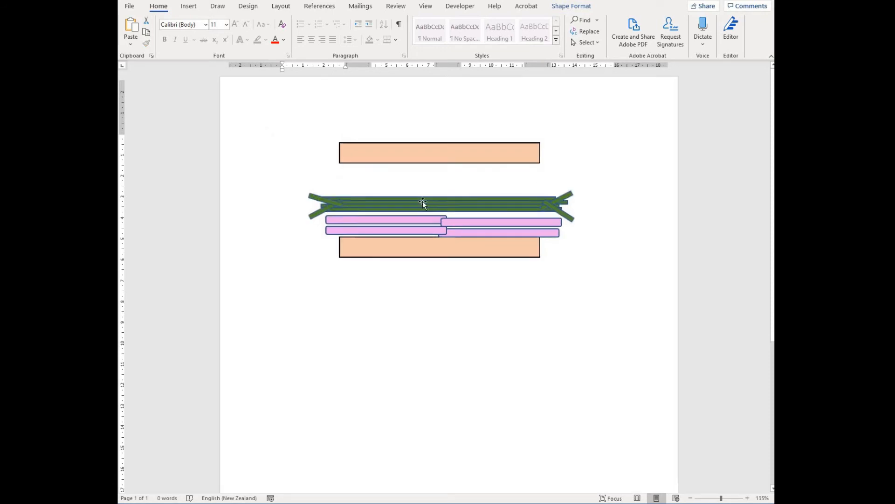
{"action": "left_click", "coordinate": [347, 207], "text": "shift"}
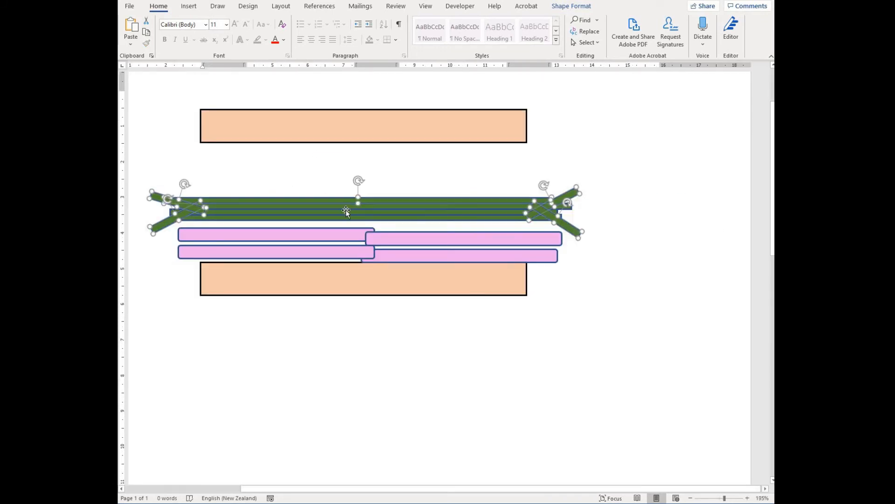
{"action": "left_click", "coordinate": [346, 213], "text": "shift"}
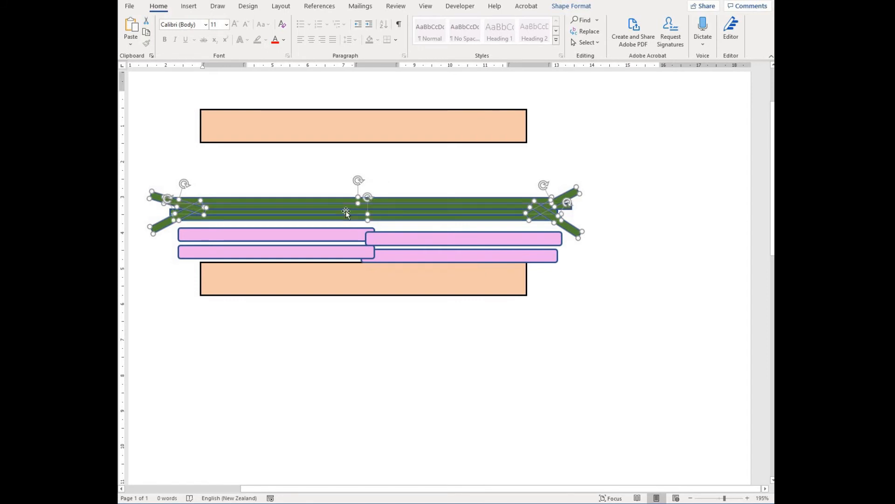
{"action": "left_click", "coordinate": [576, 6]}
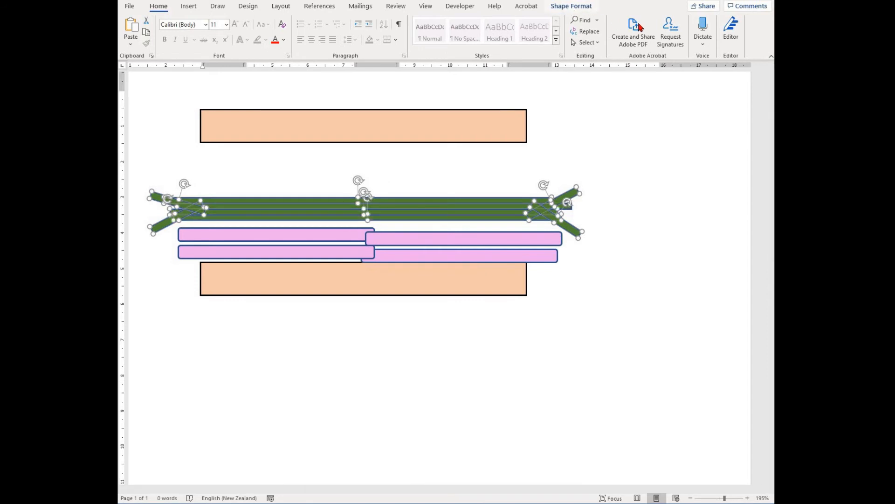
{"action": "left_click", "coordinate": [635, 20]}
Try shifting the green group upward, and nudge it back down over the pink bars.
{"action": "left_click_drag", "start_coordinate": [517, 219], "coordinate": [522, 198]}
{"action": "key", "text": "Down"}
{"action": "key", "text": "Down"}
{"action": "key", "text": "Down"}
{"action": "key", "text": "Down"}
{"action": "key", "text": "Down"}
{"action": "key", "text": "Down"}
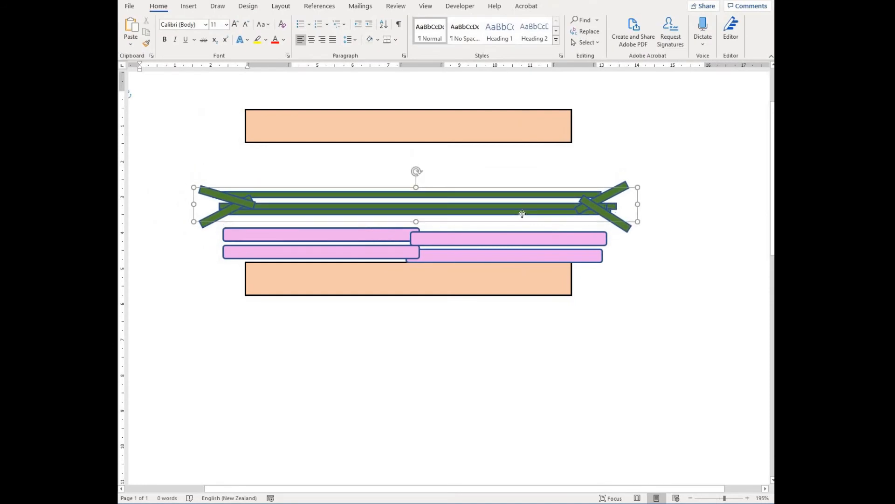
{"action": "left_click", "coordinate": [520, 209]}
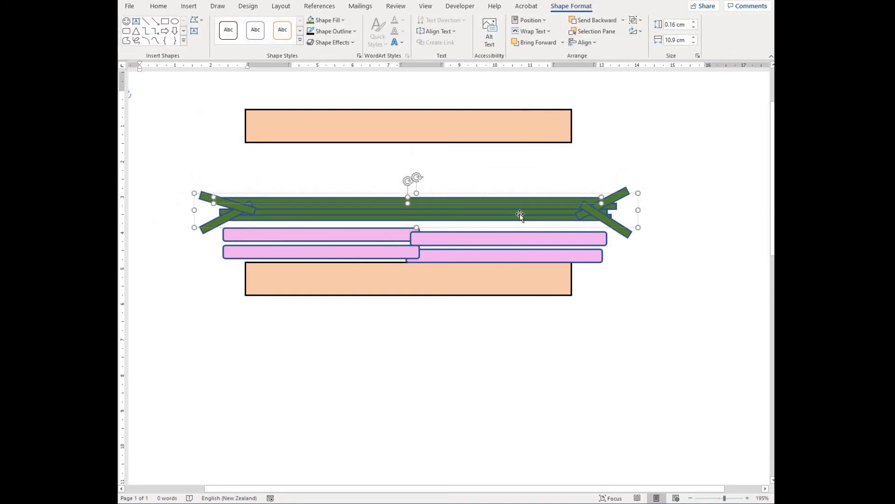
{"action": "left_click", "coordinate": [635, 19]}
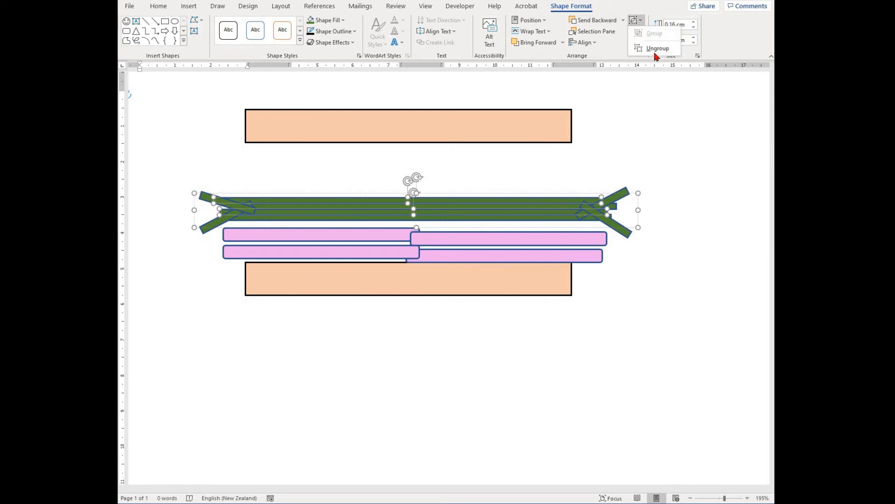
{"action": "left_click", "coordinate": [685, 215]}
Select the loose long green bar together with the green group and group them into one object.
{"action": "left_click", "coordinate": [617, 211]}
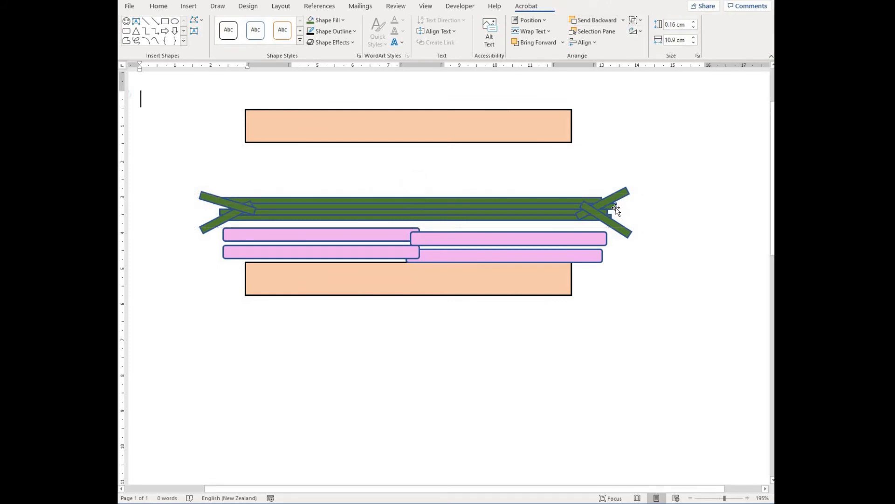
{"action": "left_click", "coordinate": [602, 208]}
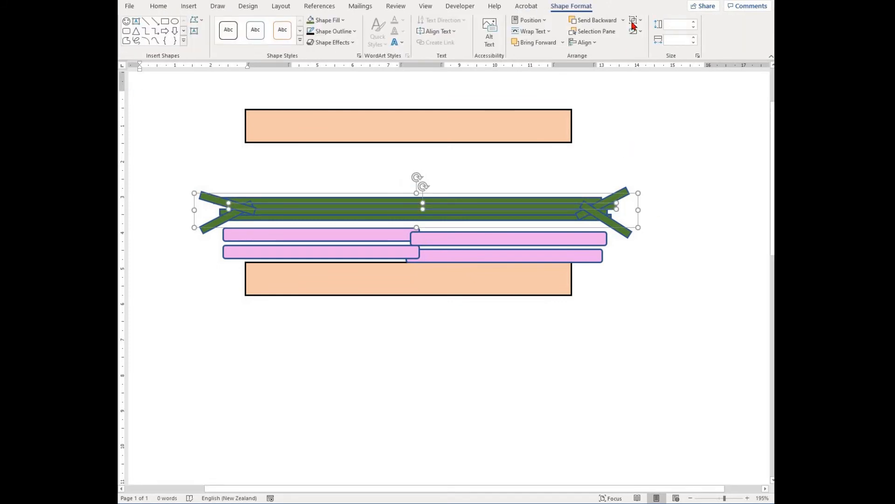
{"action": "left_click", "coordinate": [636, 20]}
{"action": "left_click", "coordinate": [650, 30]}
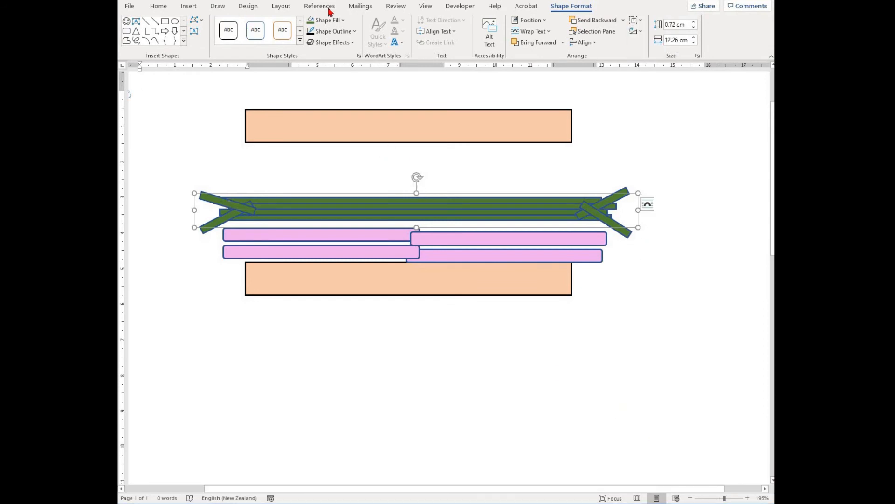
Nudge the green group down, and draw a flat red ellipse about 0.4 cm high and 4.46 cm wide above its left half.
{"action": "left_click_drag", "start_coordinate": [455, 208], "coordinate": [453, 211]}
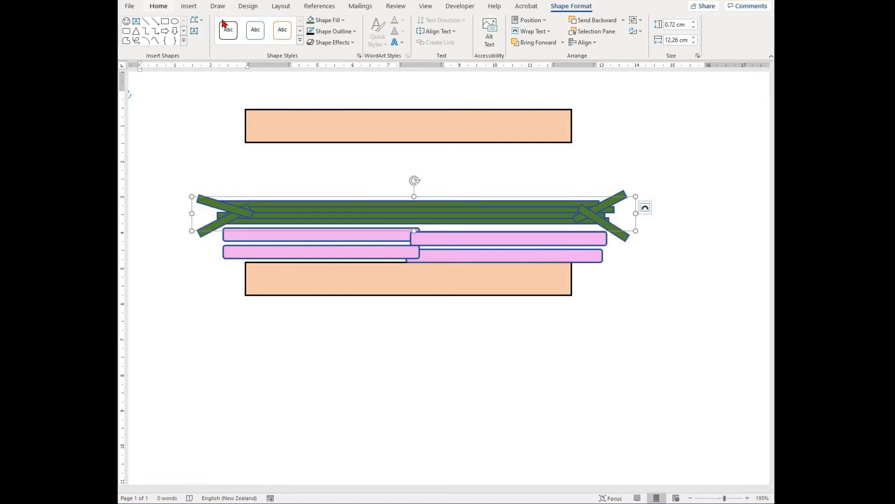
{"action": "left_click", "coordinate": [189, 5]}
{"action": "left_click", "coordinate": [246, 20]}
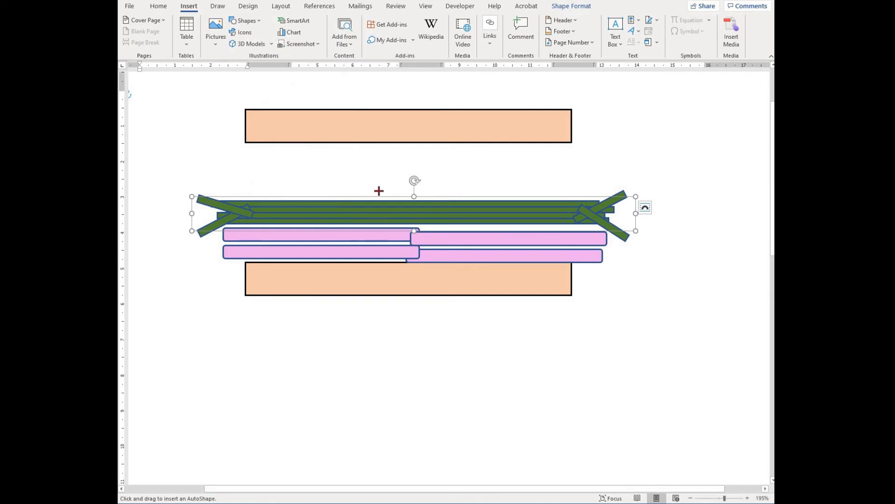
{"action": "left_click_drag", "start_coordinate": [417, 195], "coordinate": [257, 184]}
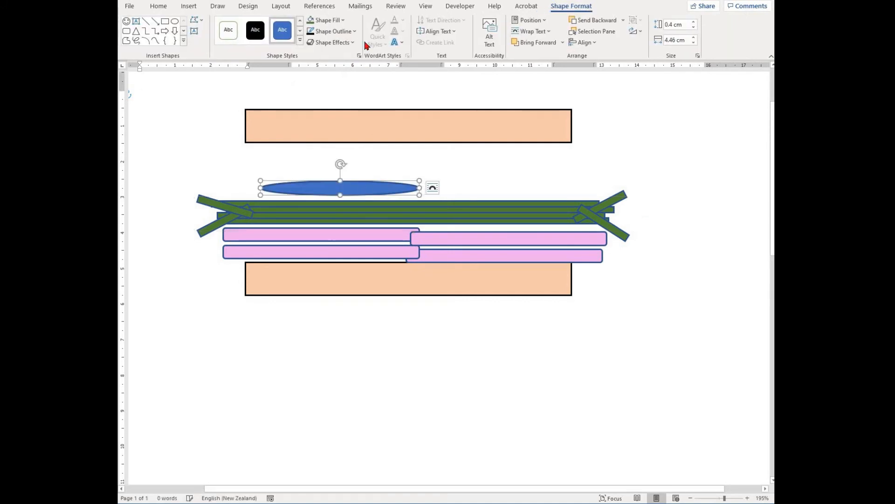
{"action": "left_click", "coordinate": [343, 21]}
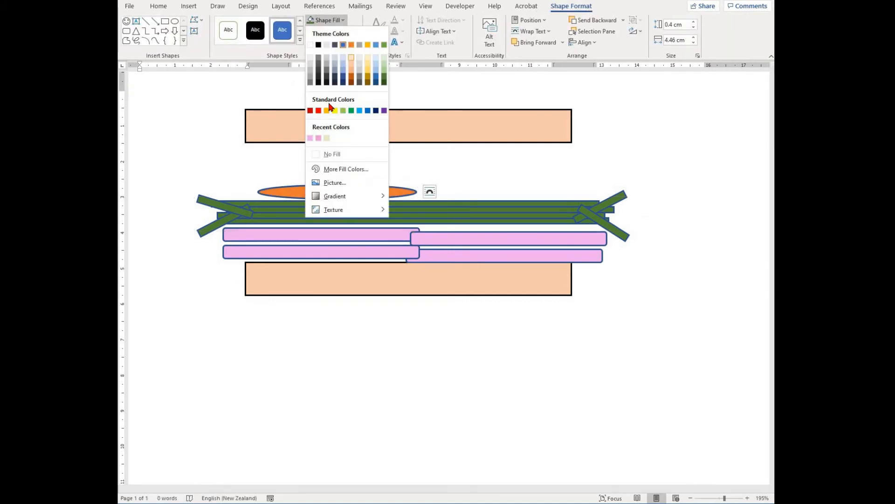
{"action": "left_click", "coordinate": [318, 110]}
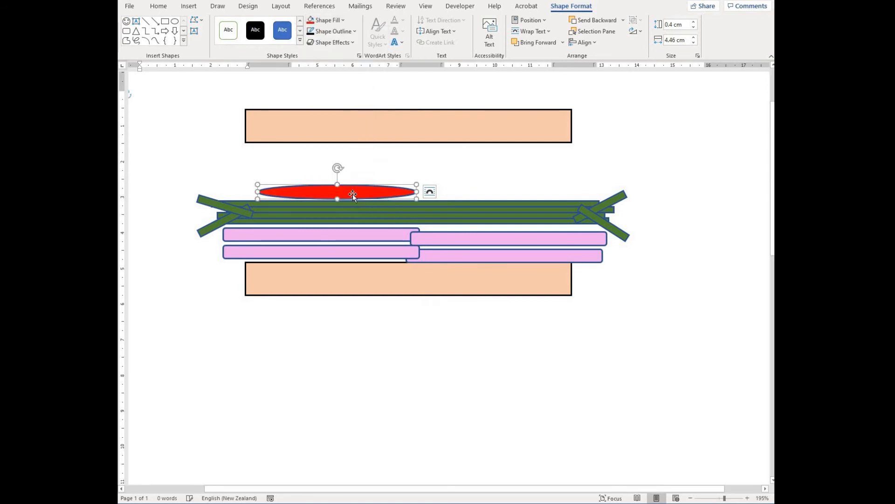
Duplicate the red ellipse and place the copy end to end on its right, above the green group.
{"action": "left_click", "coordinate": [350, 182]}
{"action": "left_click", "coordinate": [350, 182]}
{"action": "key", "text": "ctrl+c"}
{"action": "key", "text": "ctrl+v"}
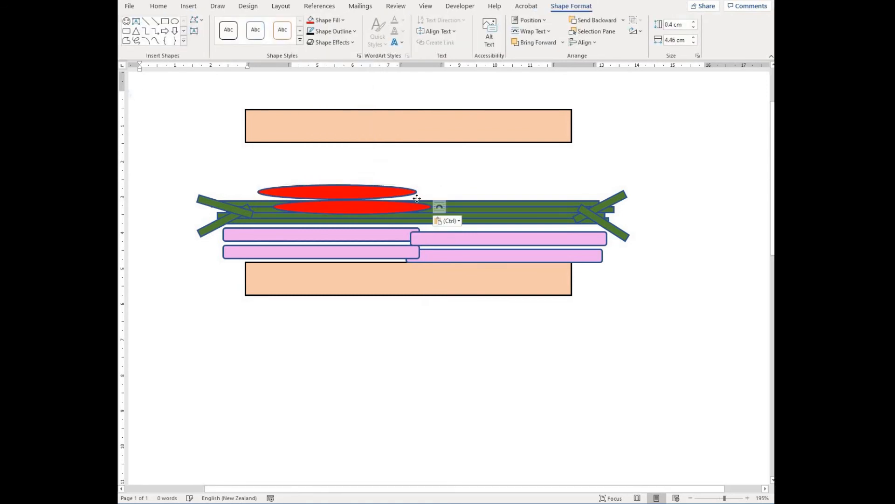
{"action": "left_click_drag", "start_coordinate": [378, 209], "coordinate": [515, 195]}
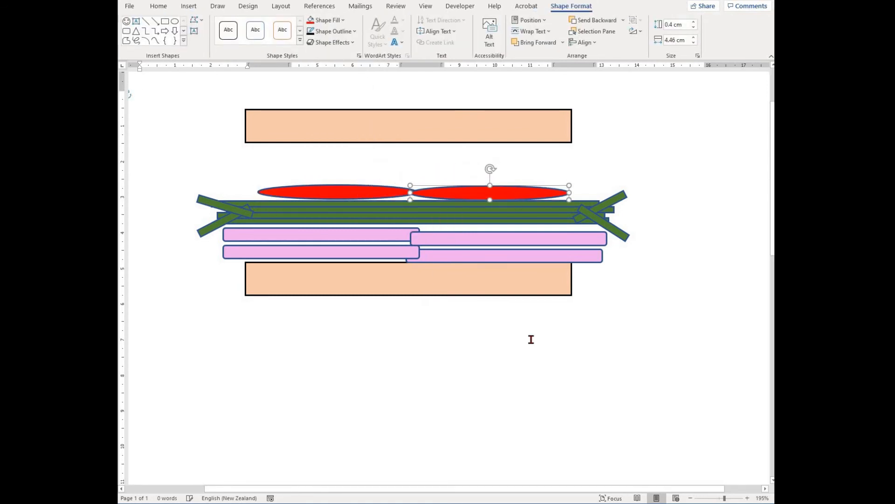
{"action": "left_click", "coordinate": [233, 91]}
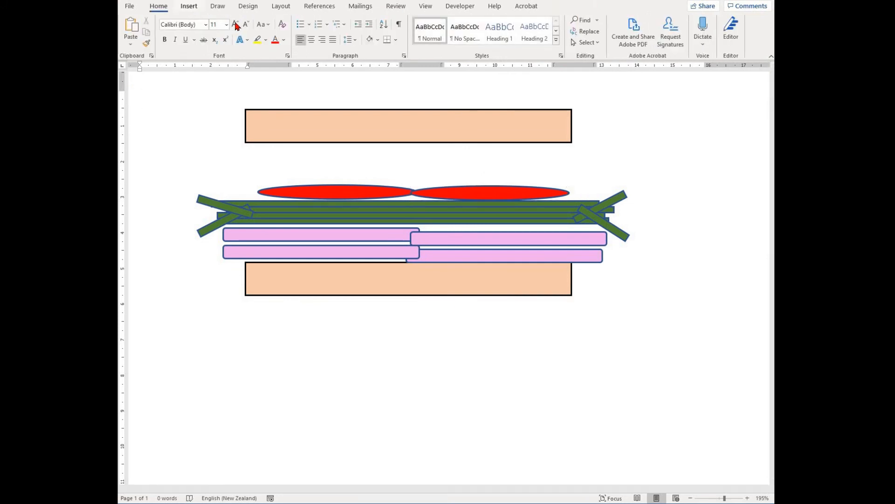
Draw a thin rectangle about 0.33 cm high and 8.65 cm wide on top of the red ellipses and fill it with light gold.
{"action": "left_click", "coordinate": [189, 6]}
{"action": "left_click", "coordinate": [252, 174]}
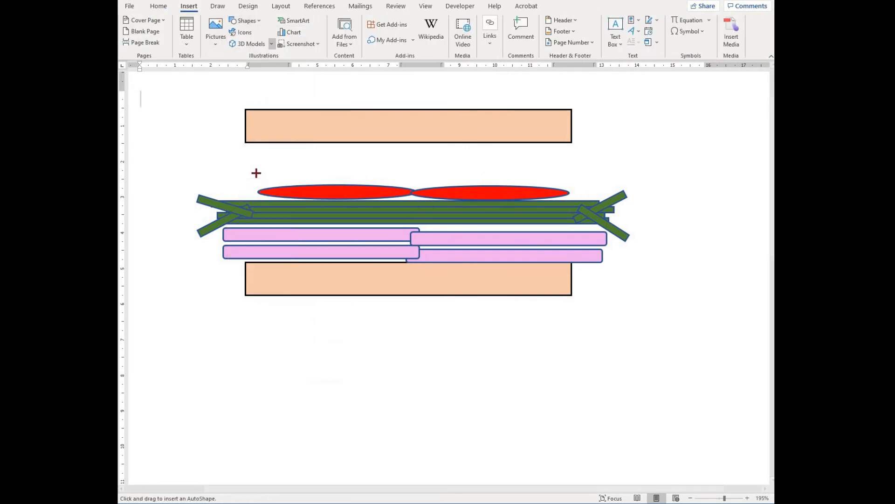
{"action": "left_click_drag", "start_coordinate": [257, 173], "coordinate": [566, 185]}
{"action": "left_click", "coordinate": [342, 20]}
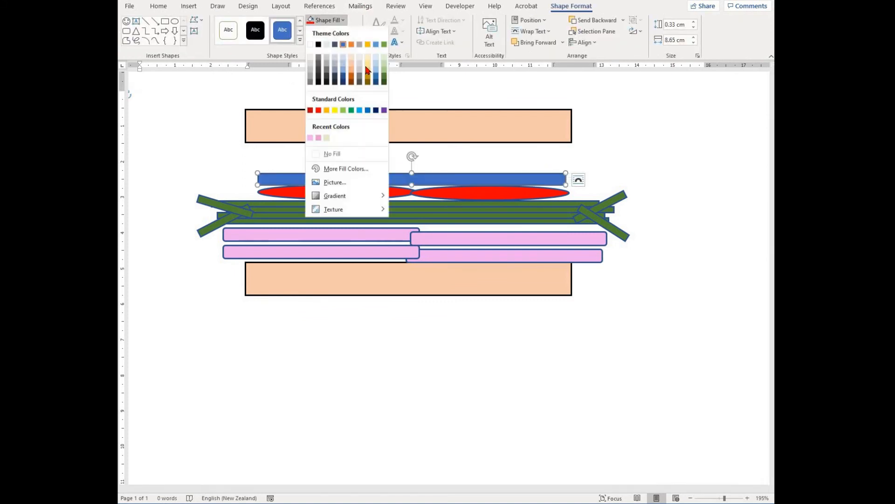
{"action": "left_click", "coordinate": [367, 69]}
{"action": "left_click", "coordinate": [469, 322]}
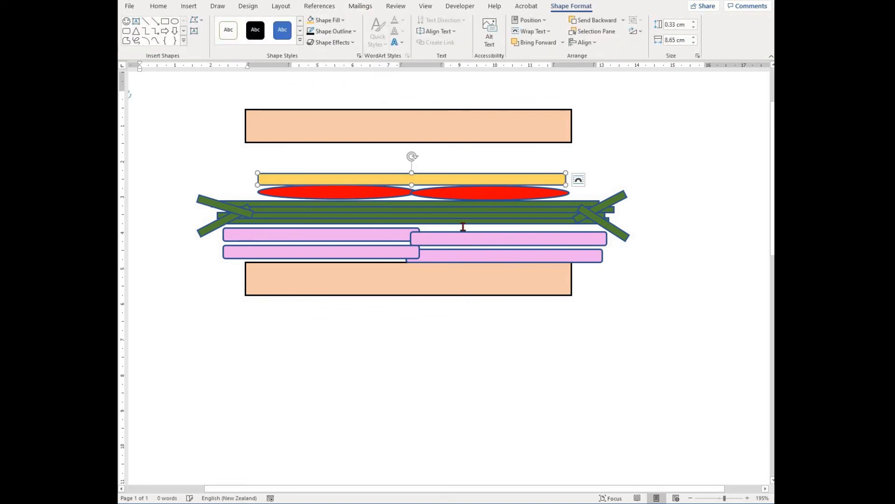
Select both red ellipses together with the gold strip and group them.
{"action": "left_click", "coordinate": [446, 192]}
{"action": "left_click", "coordinate": [369, 192], "text": "shift"}
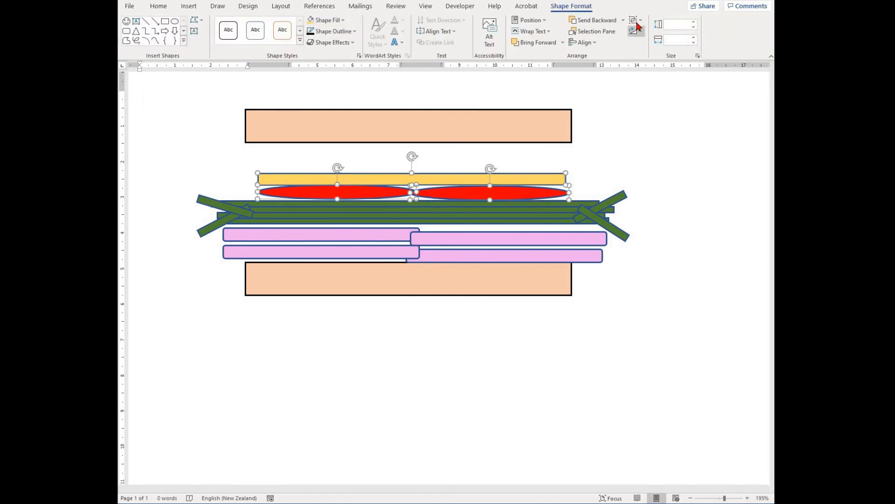
{"action": "left_click", "coordinate": [637, 22]}
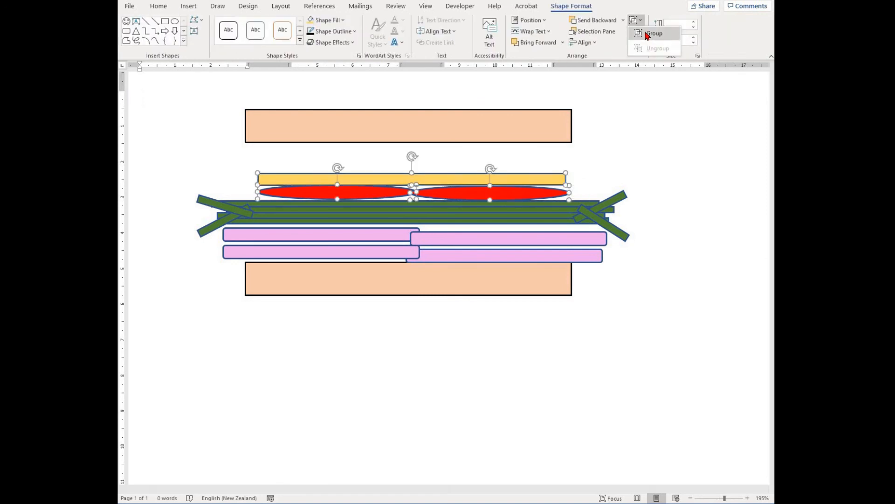
{"action": "left_click", "coordinate": [652, 34]}
{"action": "key", "text": "Escape"}
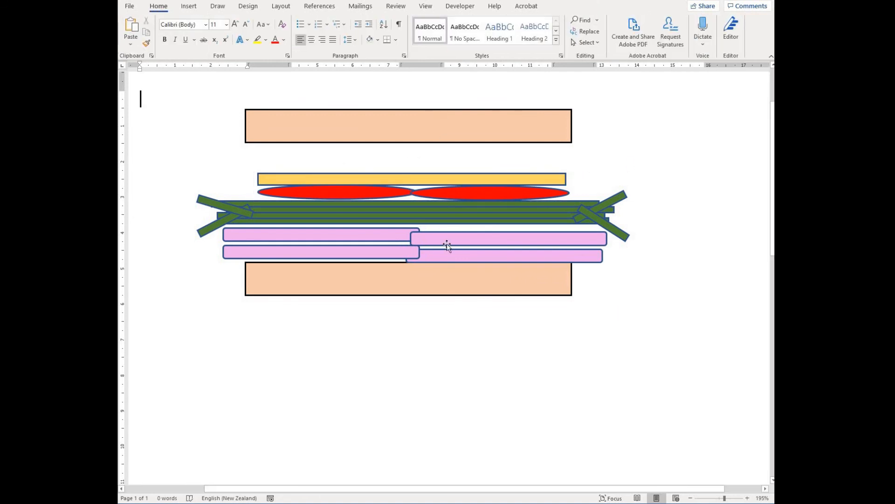
Shift the lower orange rectangle just below the pink bars, and close the upper gap by lowering the other orange rectangle onto the gold strip.
{"action": "left_click_drag", "start_coordinate": [453, 277], "coordinate": [455, 280]}
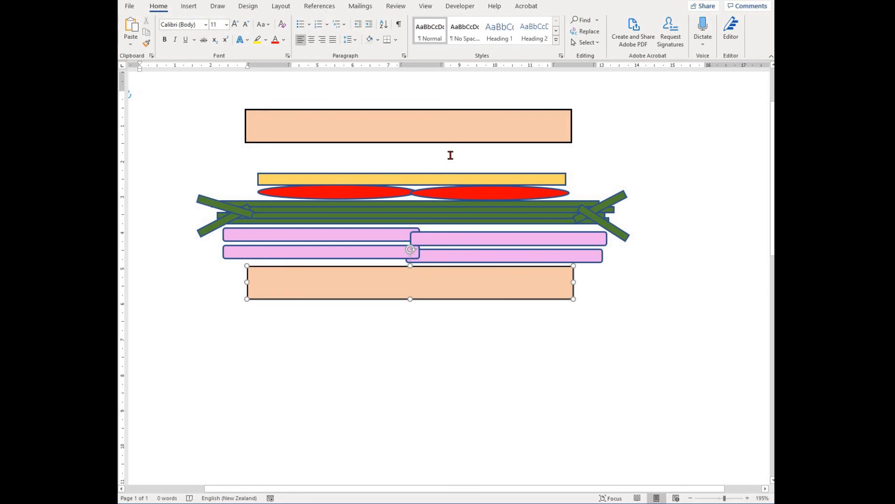
{"action": "left_click", "coordinate": [477, 188]}
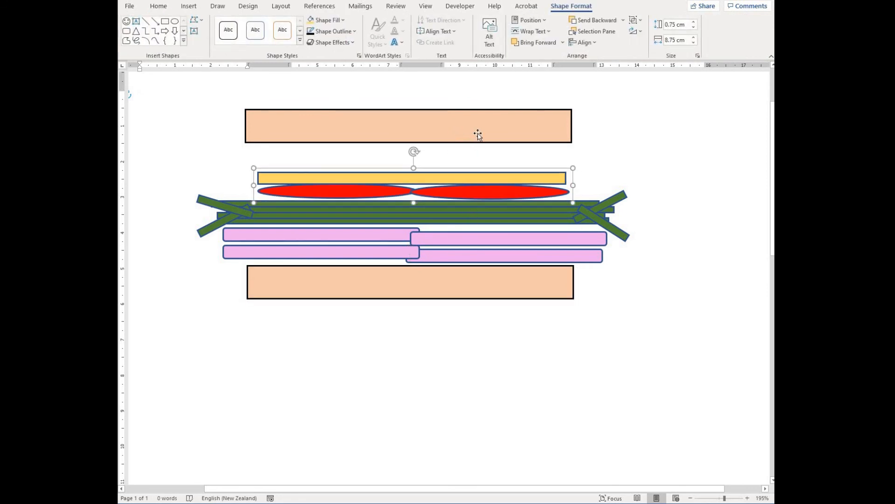
{"action": "left_click_drag", "start_coordinate": [478, 151], "coordinate": [479, 156]}
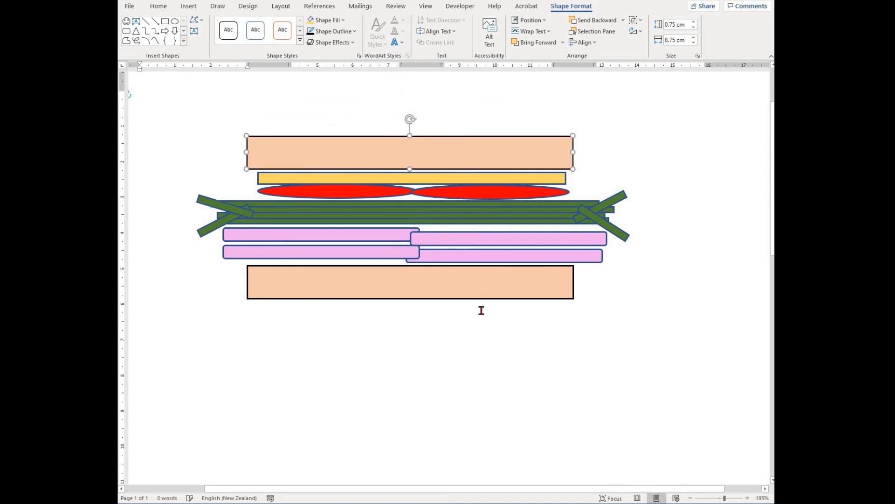
Select both orange rectangles with the gold-and-red, green and pink groups, and group all layers into one object.
{"action": "left_click", "coordinate": [480, 194], "text": "shift"}
{"action": "left_click", "coordinate": [486, 215], "text": "shift"}
{"action": "left_click", "coordinate": [490, 259], "text": "shift"}
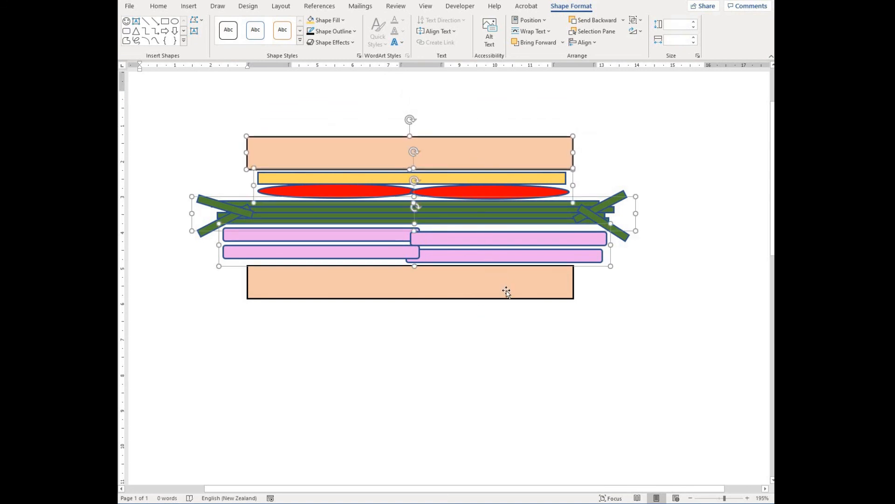
{"action": "left_click", "coordinate": [637, 20]}
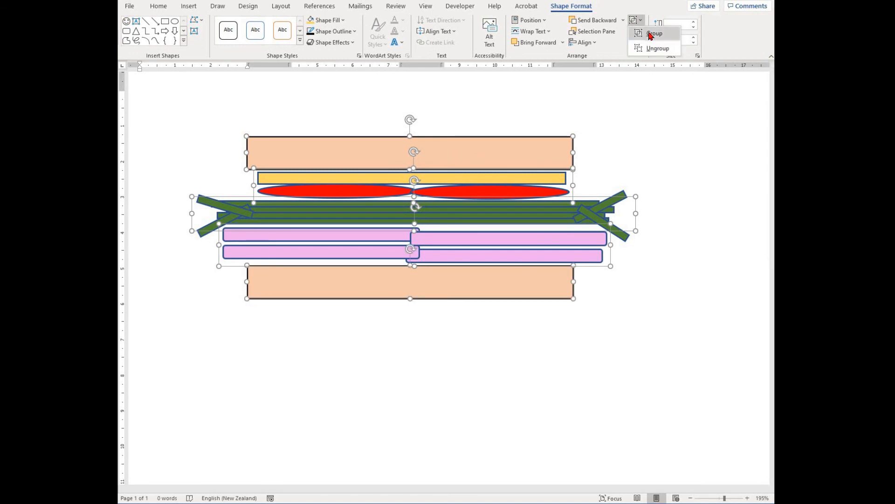
{"action": "left_click", "coordinate": [651, 35]}
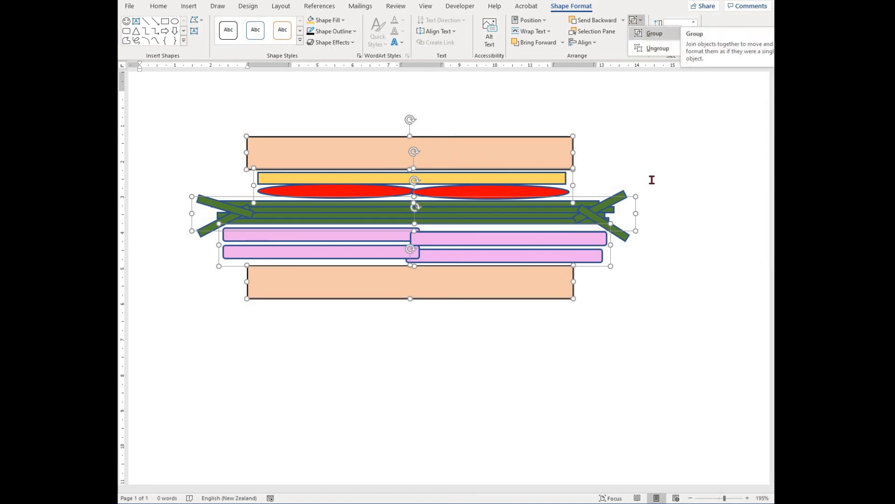
{"action": "left_click", "coordinate": [680, 239]}
Move the whole grouped illustration slightly down and to the right on the page.
{"action": "scroll", "coordinate": [648, 253], "scroll_direction": "down", "scroll_amount": 8}
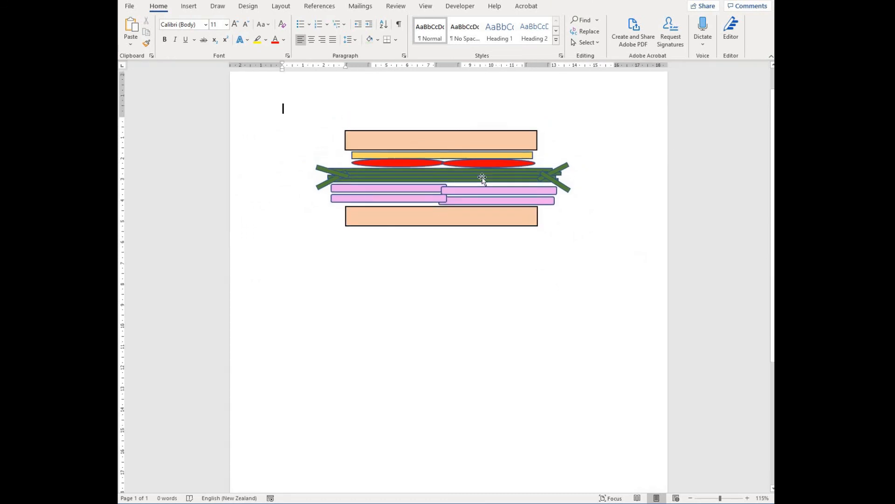
{"action": "scroll", "coordinate": [482, 177], "scroll_direction": "up", "scroll_amount": 1}
{"action": "left_click_drag", "start_coordinate": [426, 174], "coordinate": [612, 376]}
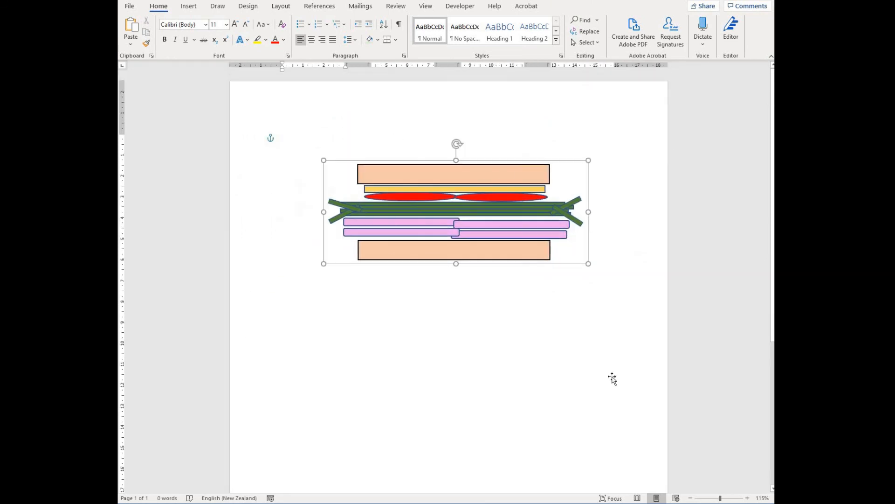